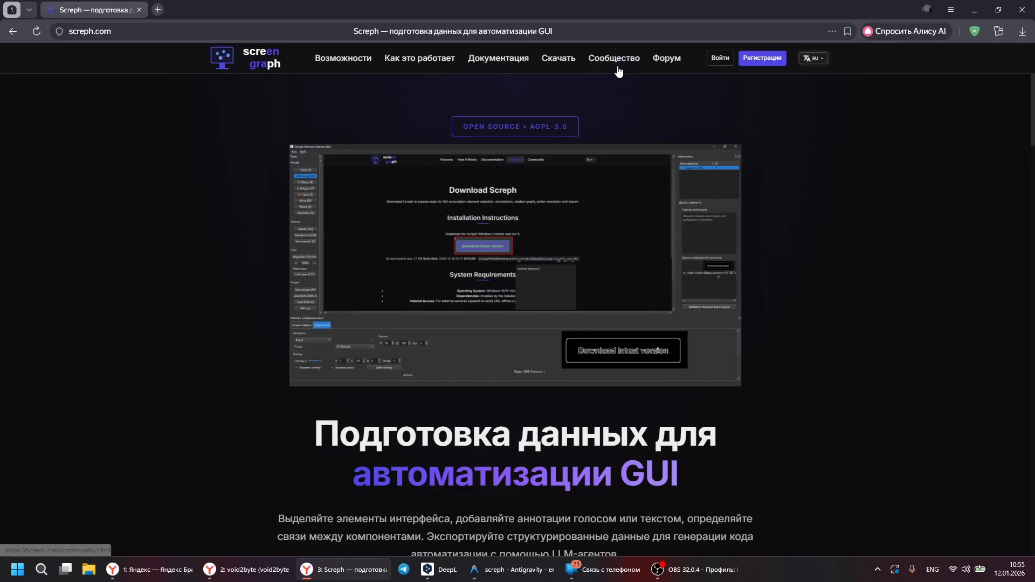
Step: Download the latest Screph installer for Windows from the site's download page
{"action": "left_click", "coordinate": [559, 58]}
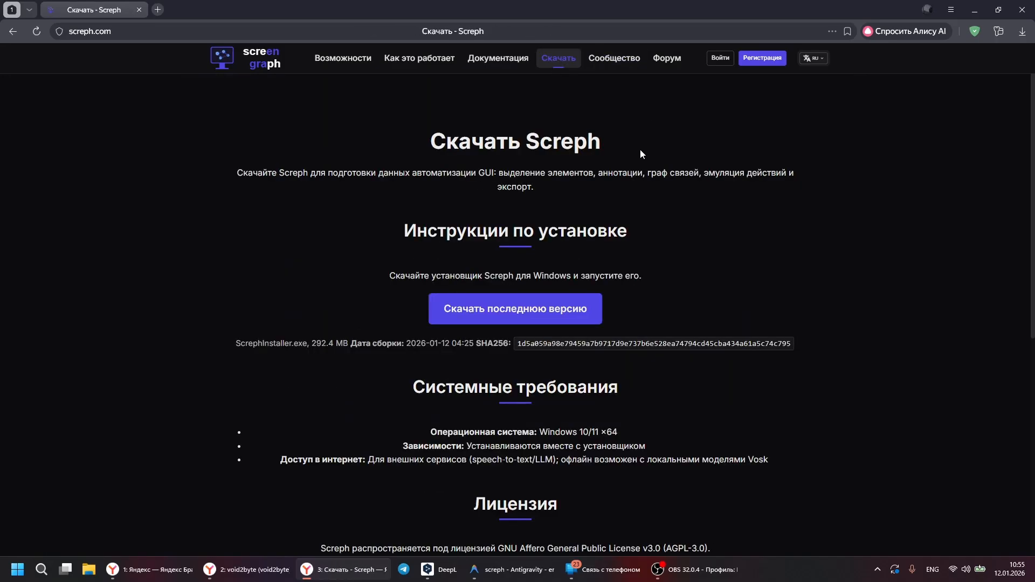
{"action": "left_click", "coordinate": [507, 311]}
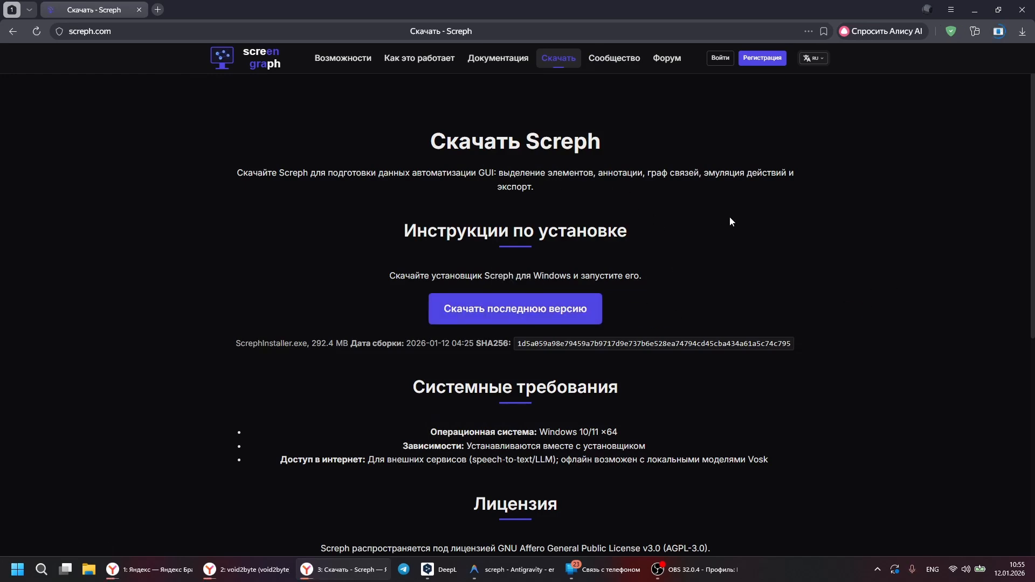
{"action": "scroll", "coordinate": [517, 321], "scroll_direction": "down", "scroll_amount": 7}
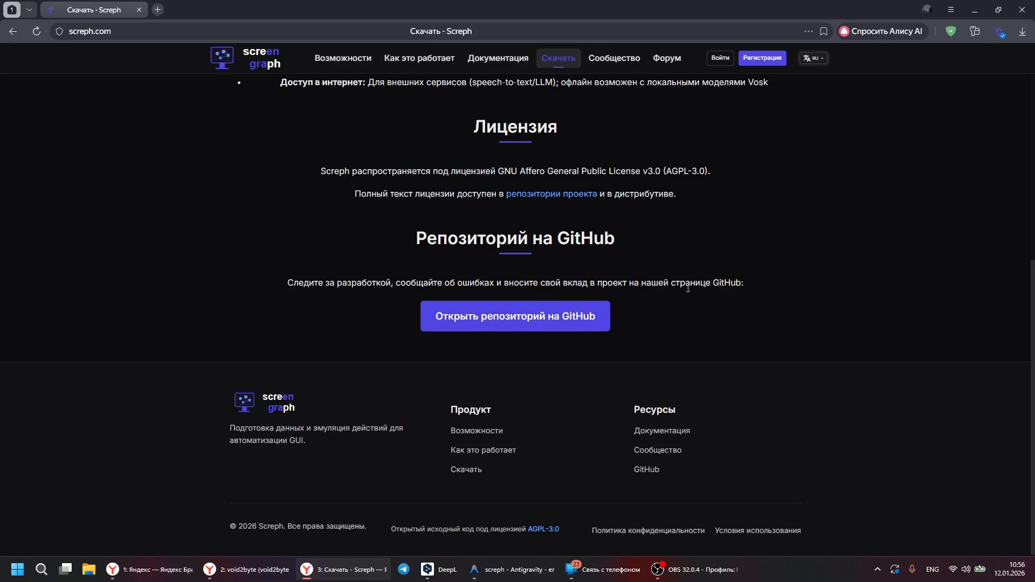
{"action": "scroll", "coordinate": [765, 216], "scroll_direction": "up", "scroll_amount": 2}
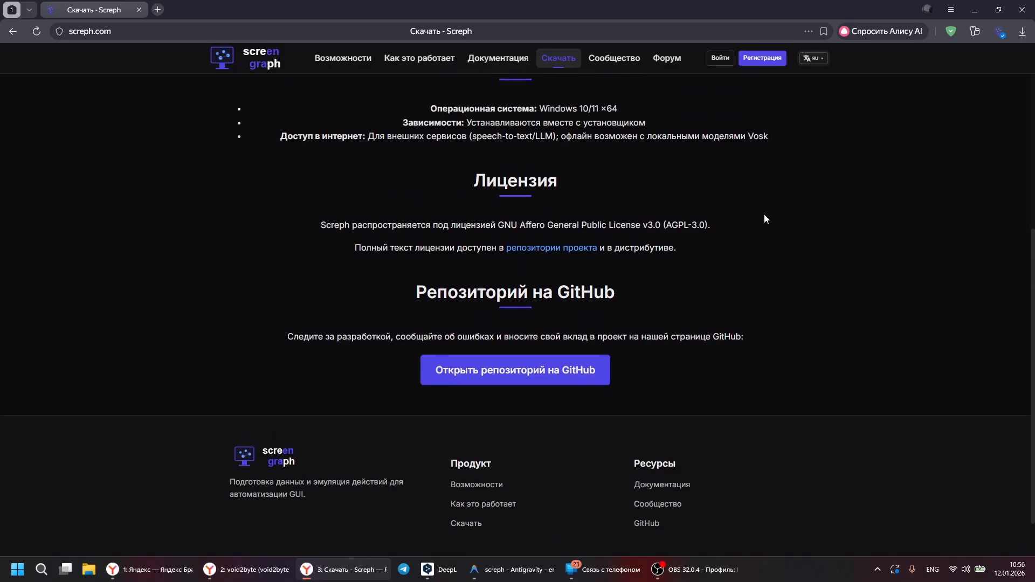
{"action": "scroll", "coordinate": [791, 254], "scroll_direction": "up", "scroll_amount": 5}
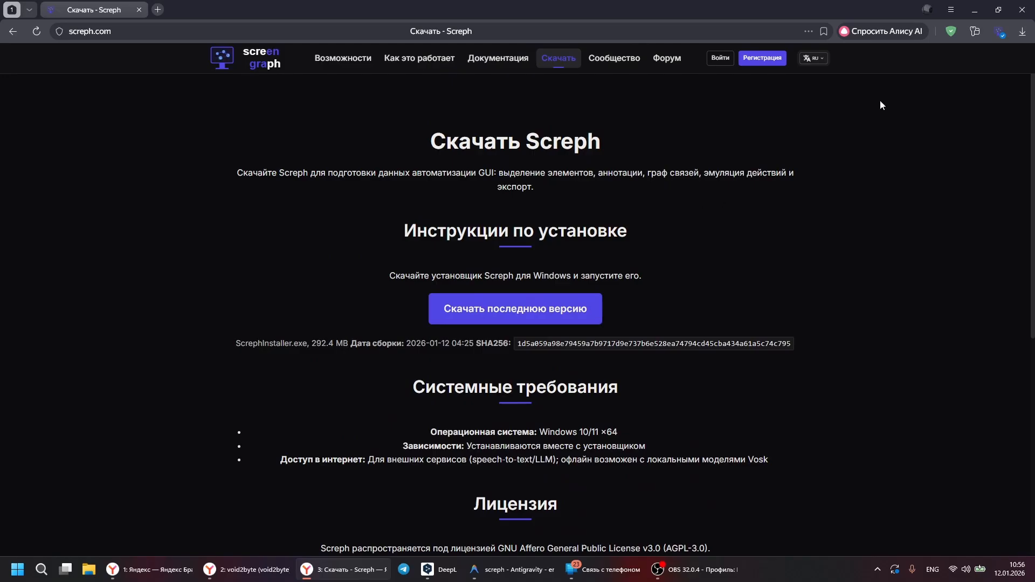
Step: Run the downloaded ScrephInstaller.exe despite the SmartScreen block and bring up its setup wizard
{"action": "left_click", "coordinate": [1001, 31]}
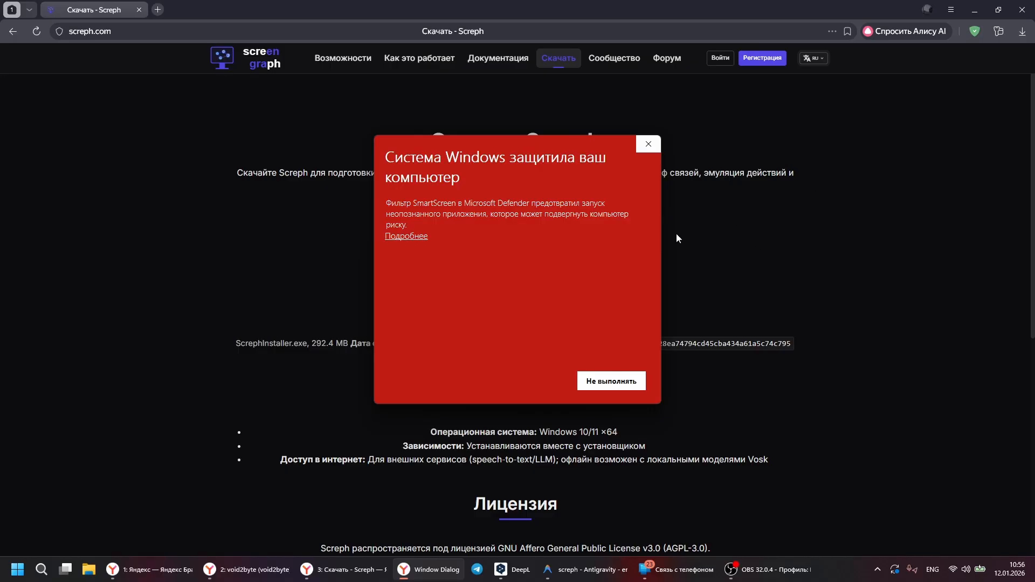
{"action": "left_click", "coordinate": [406, 236]}
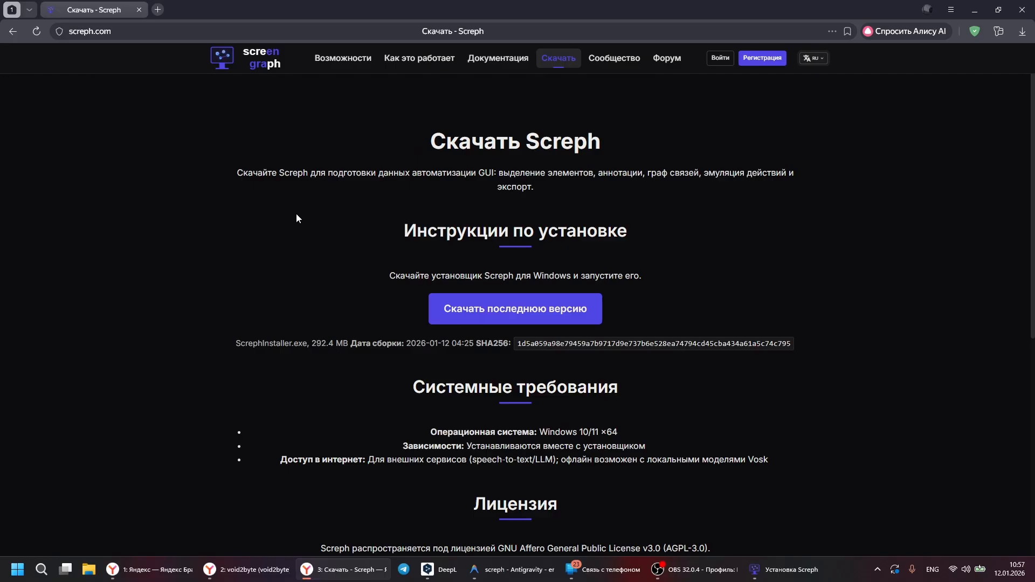
{"action": "left_click", "coordinate": [786, 570]}
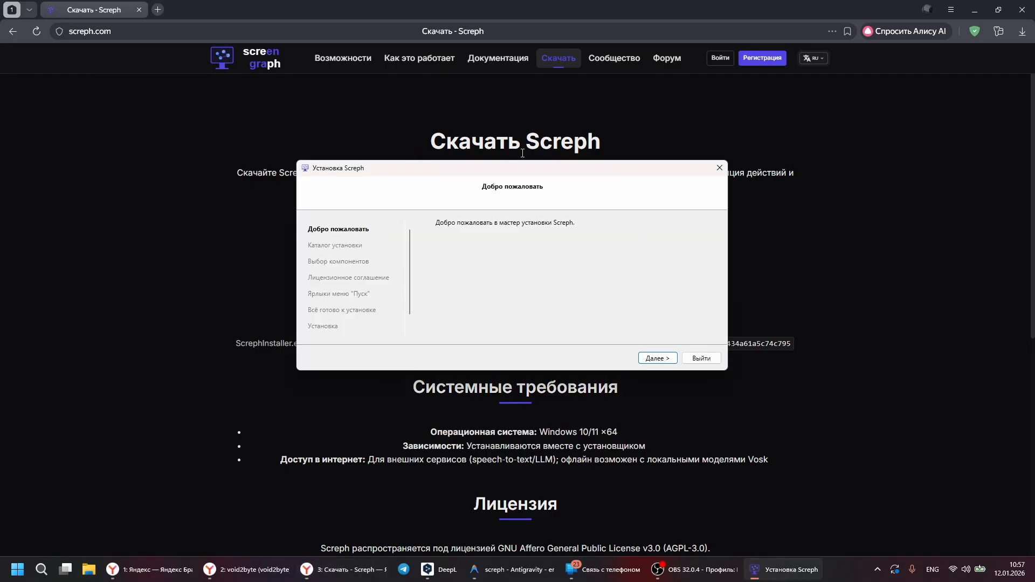
Step: Install Screph into the default AppData\Local\Screph folder with the setup wizard
{"action": "left_click", "coordinate": [663, 360]}
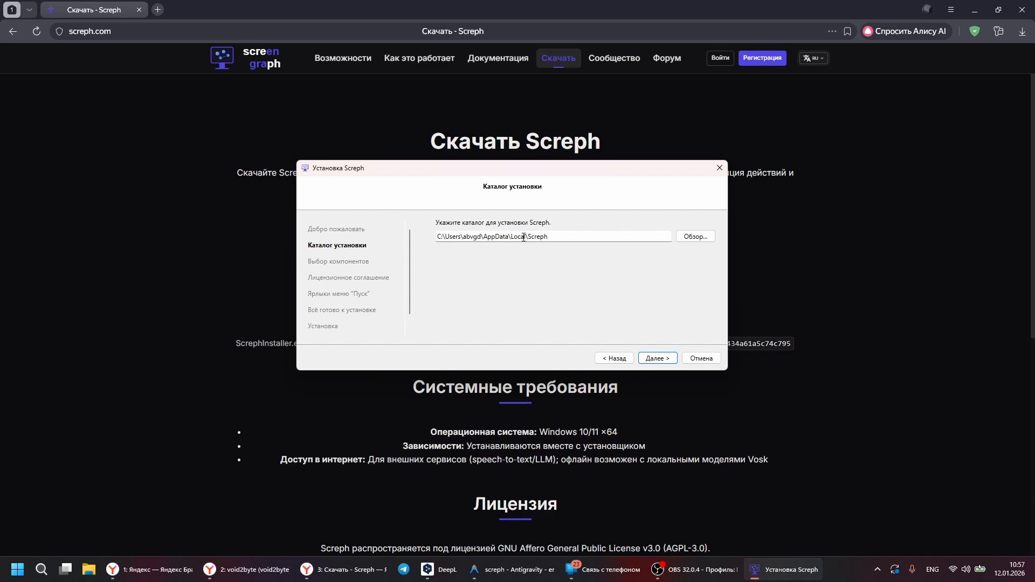
{"action": "left_click", "coordinate": [584, 239]}
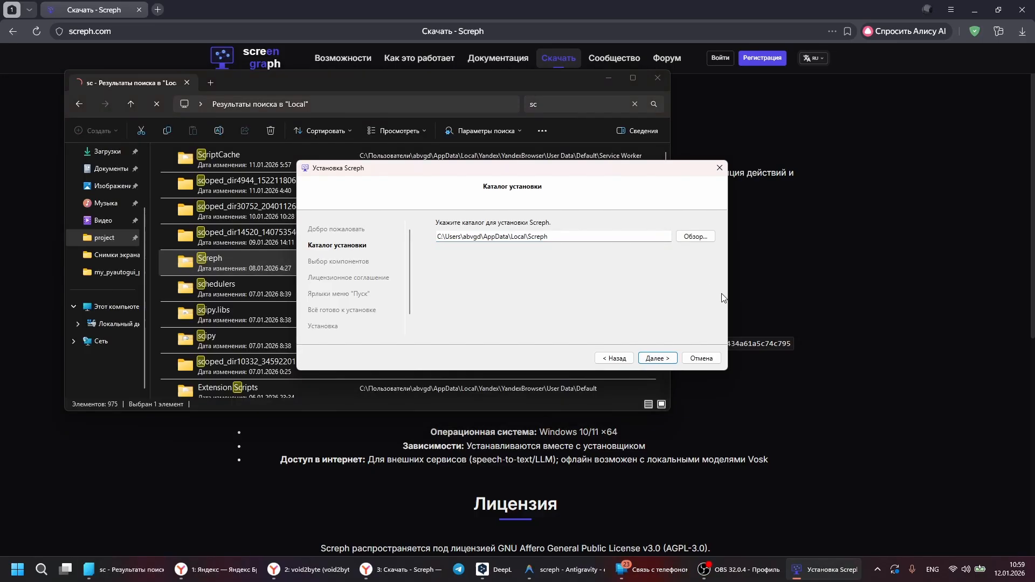
{"action": "left_click", "coordinate": [667, 361]}
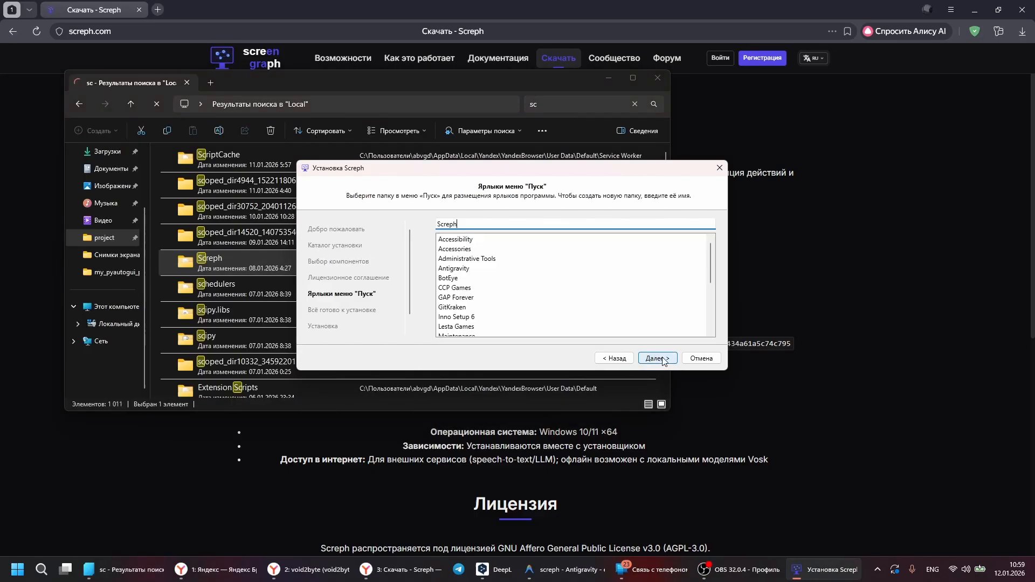
{"action": "left_click", "coordinate": [667, 361]}
{"action": "left_click", "coordinate": [668, 360]}
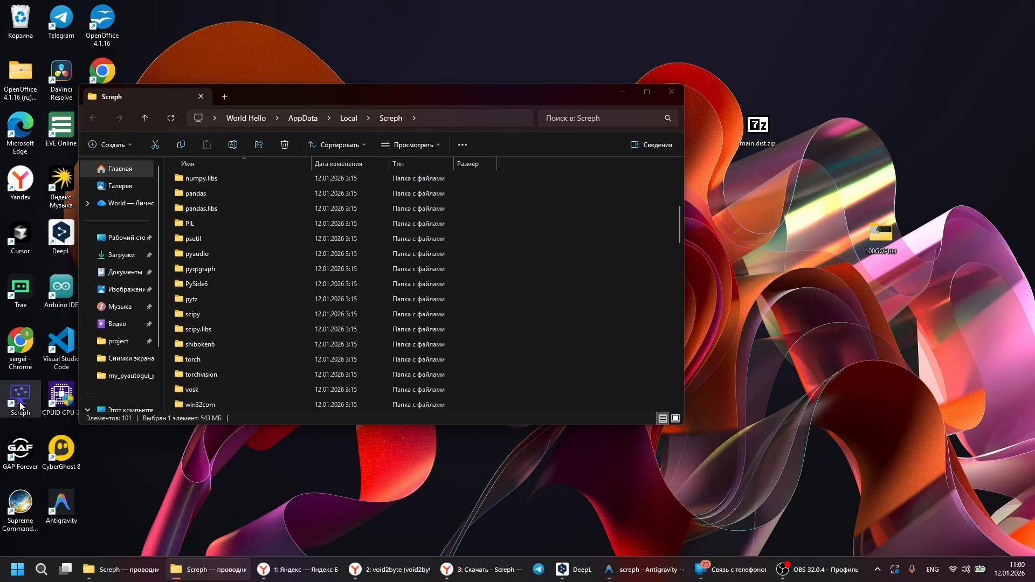
Step: Launch Screph from its desktop shortcut and show the general settings without the console window
{"action": "left_click", "coordinate": [21, 402]}
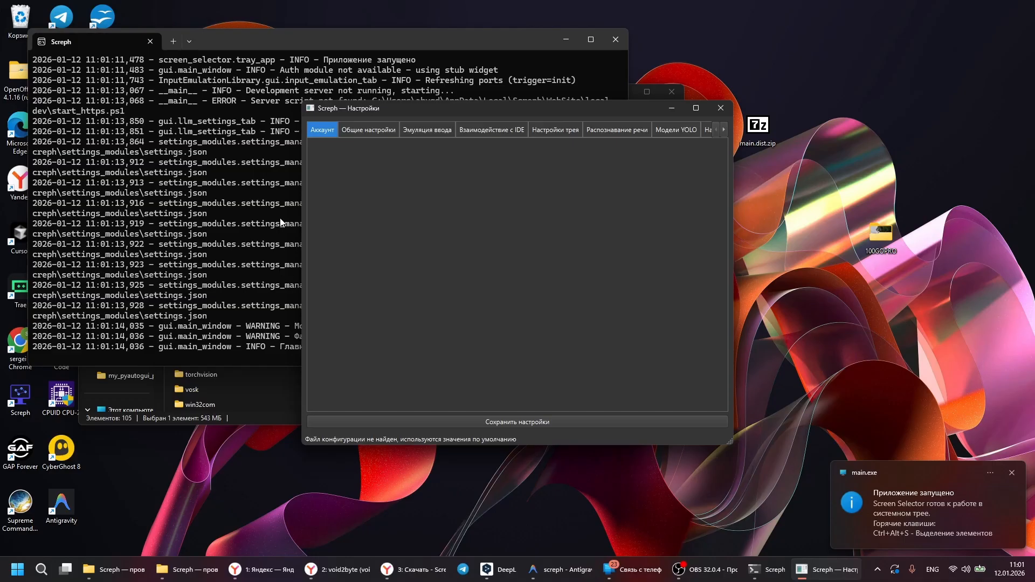
{"action": "left_click", "coordinate": [574, 36]}
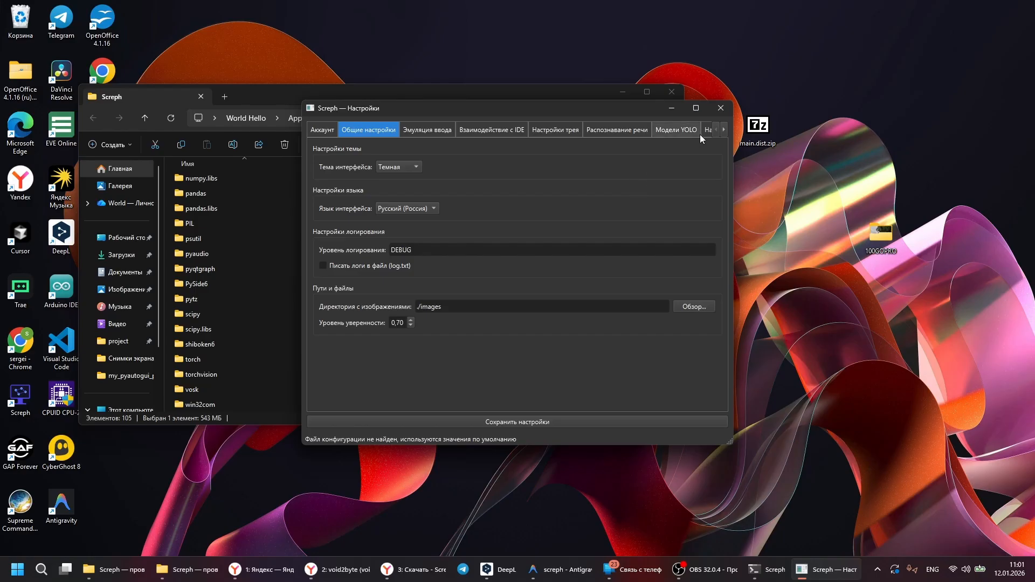
{"action": "left_click", "coordinate": [647, 522]}
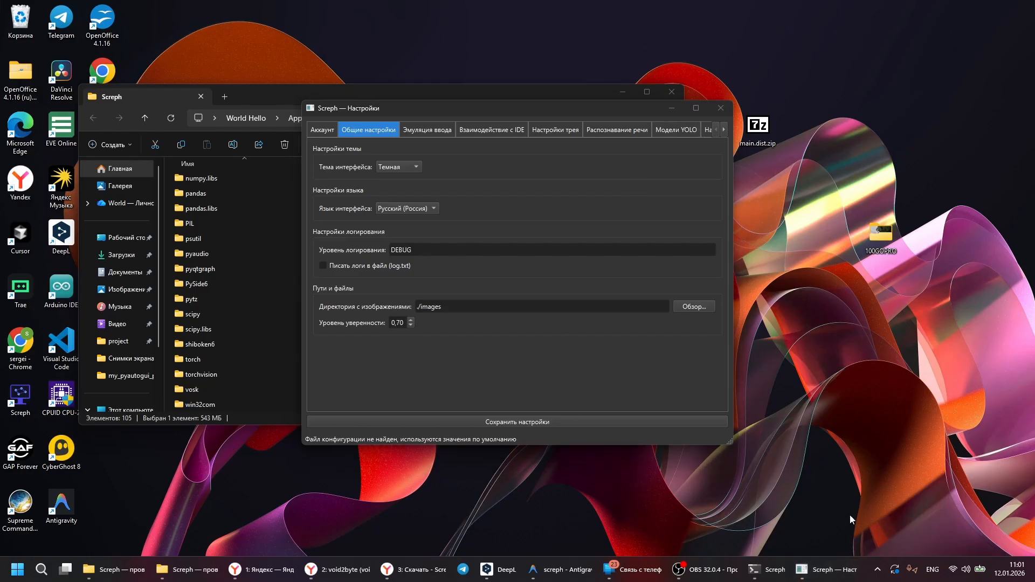
Step: Start selecting elements on the screen from Screph's icon in the system tray
{"action": "left_click", "coordinate": [877, 569]}
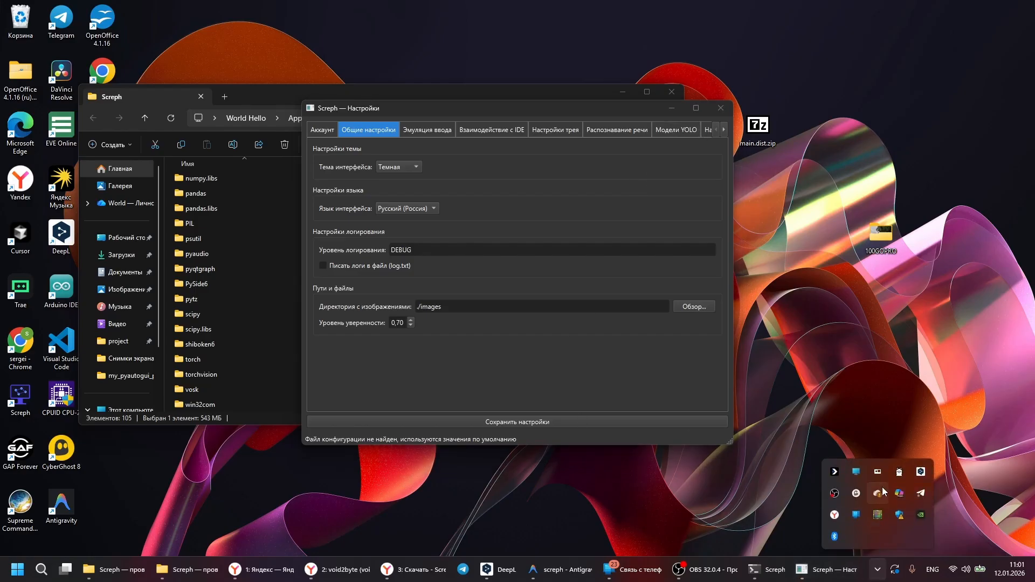
{"action": "right_click", "coordinate": [860, 477]}
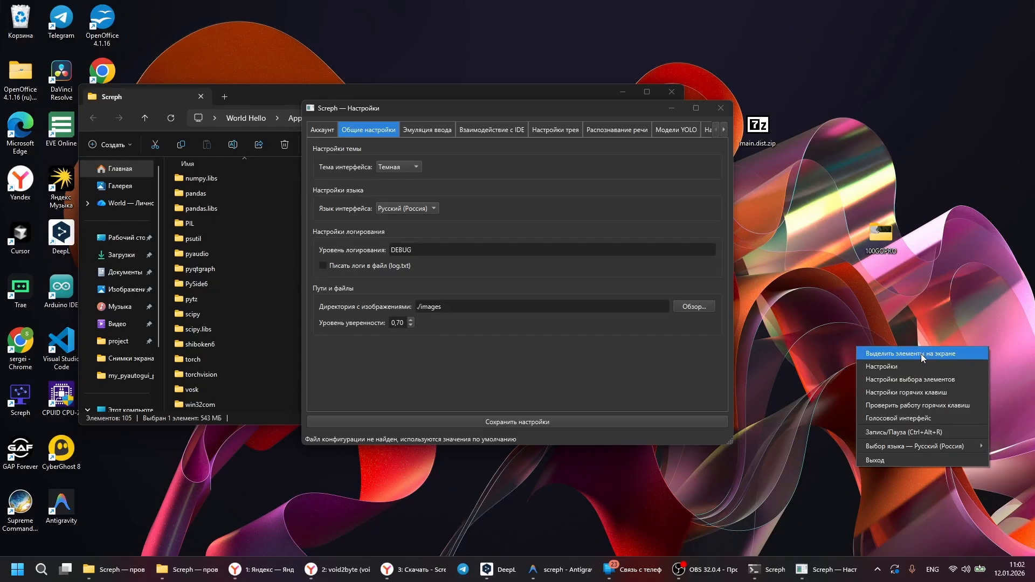
{"action": "left_click", "coordinate": [922, 356]}
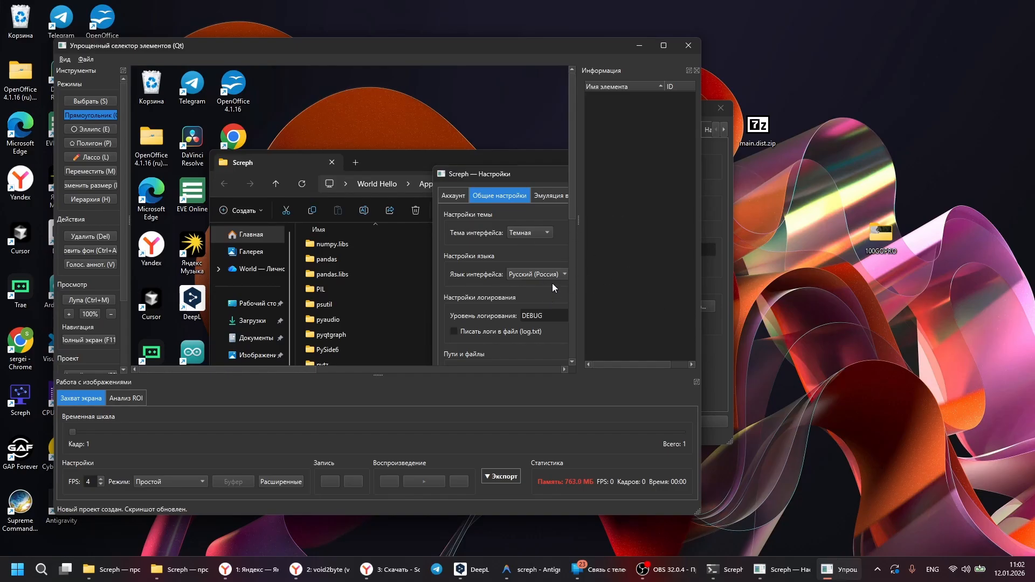
Step: Mark the Supreme Commander desktop icon in the captured screenshot with a rectangle element
{"action": "left_click_drag", "start_coordinate": [309, 46], "coordinate": [484, 48]}
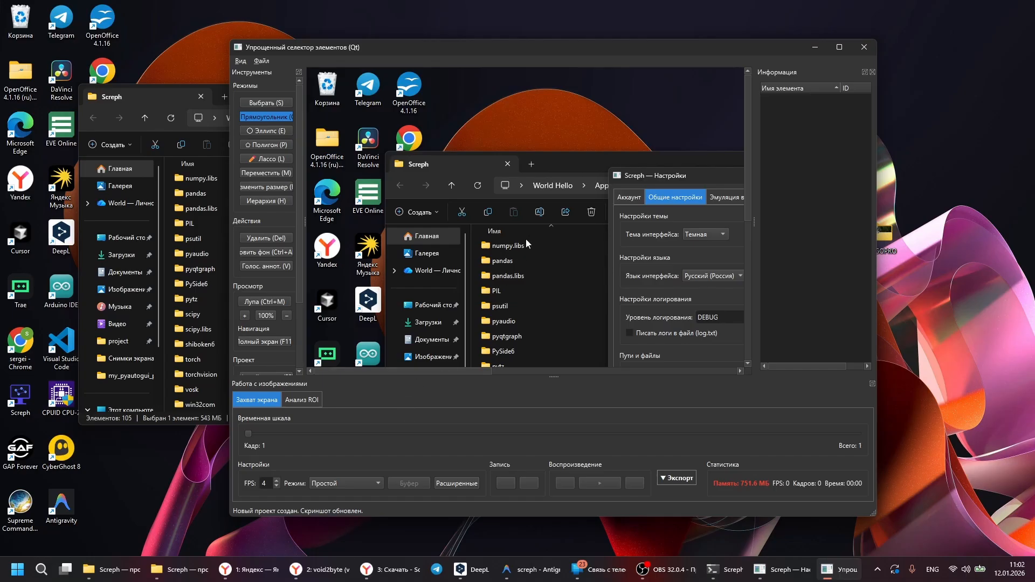
{"action": "scroll", "coordinate": [511, 216], "scroll_direction": "down", "scroll_amount": 4}
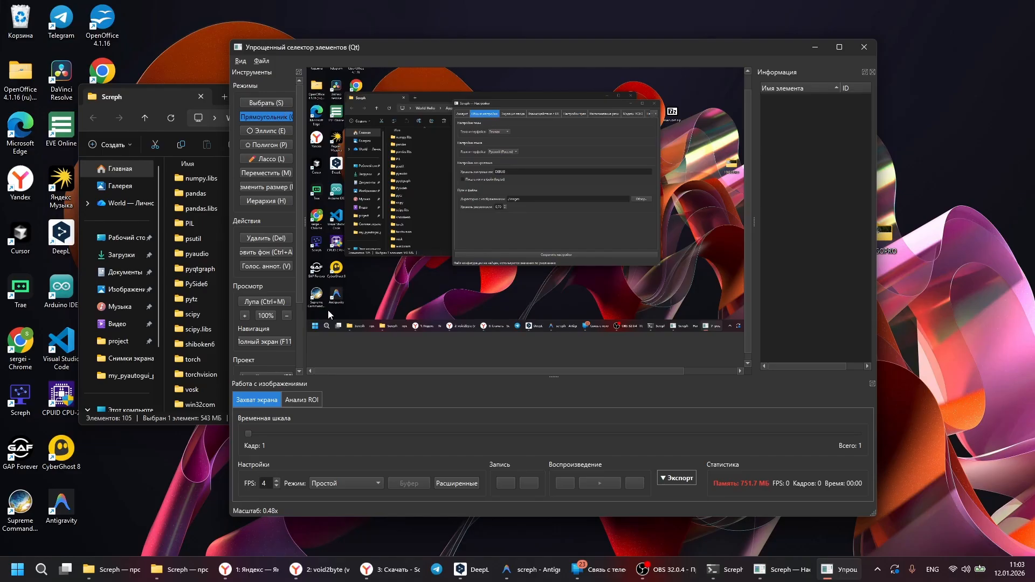
{"action": "left_click_drag", "start_coordinate": [328, 309], "coordinate": [306, 283]}
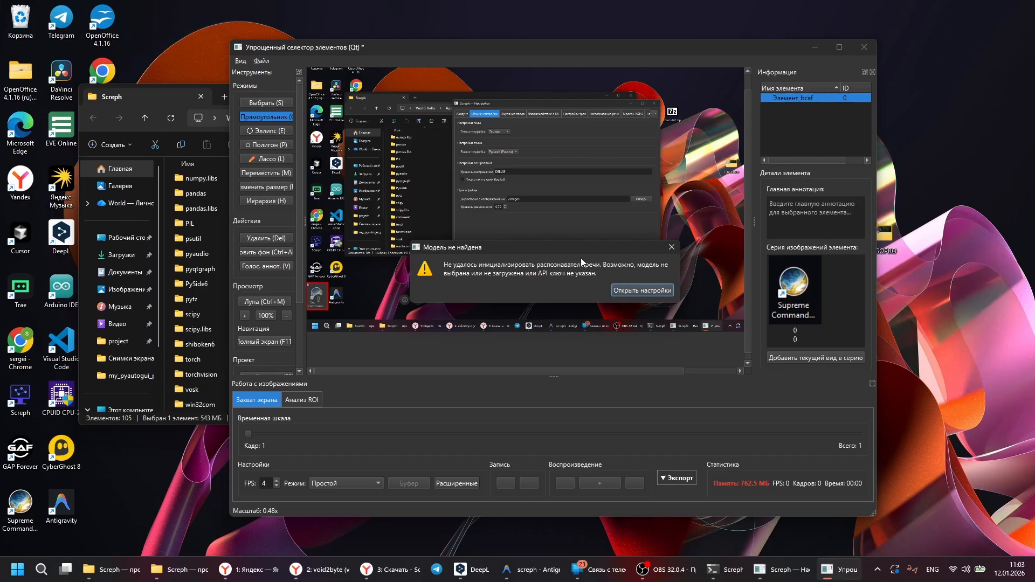
Step: Open the speech recognition settings that hold the local Vosk recognizer options
{"action": "left_click", "coordinate": [648, 290]}
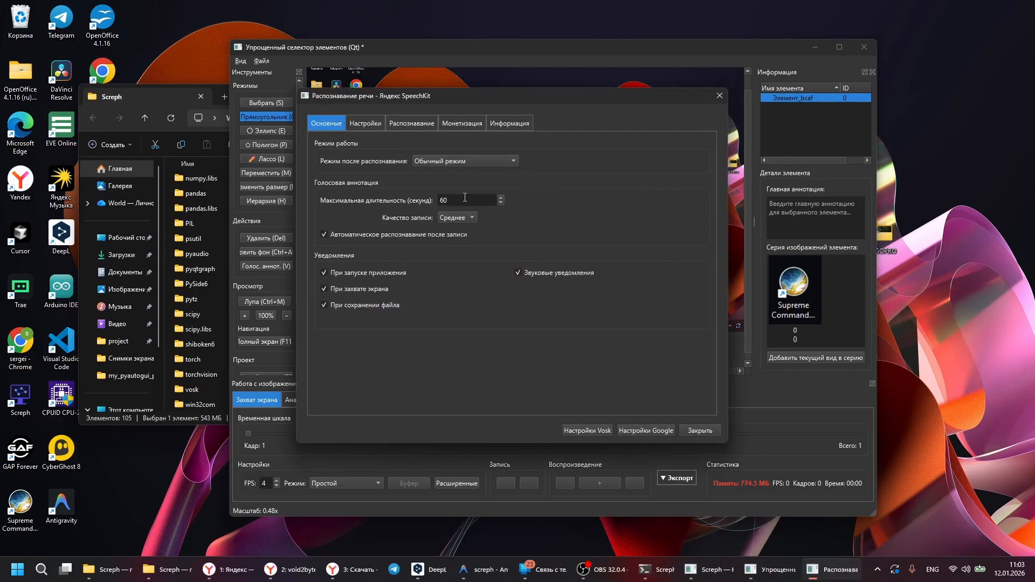
{"action": "left_click", "coordinate": [420, 123]}
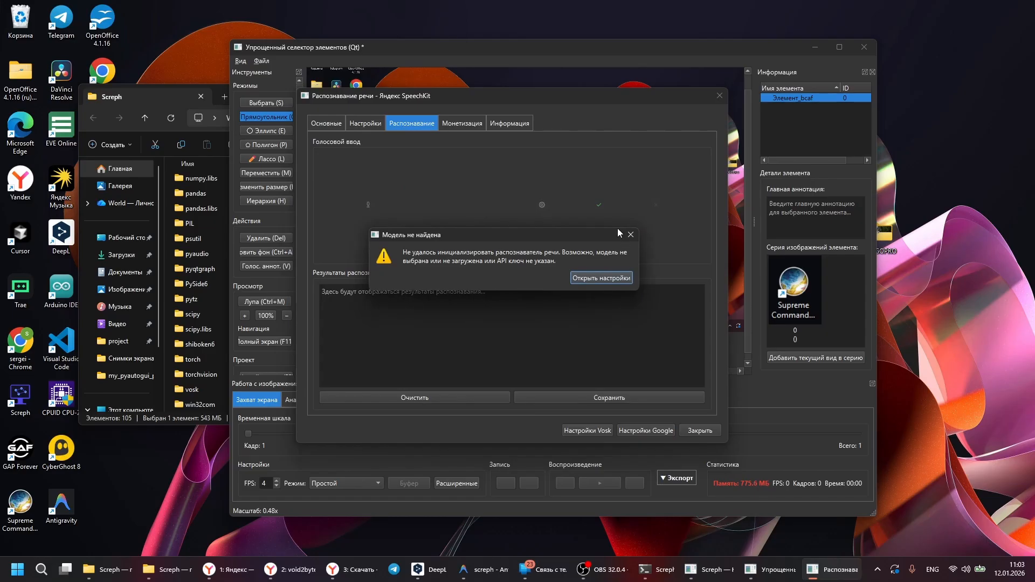
{"action": "left_click", "coordinate": [630, 235]}
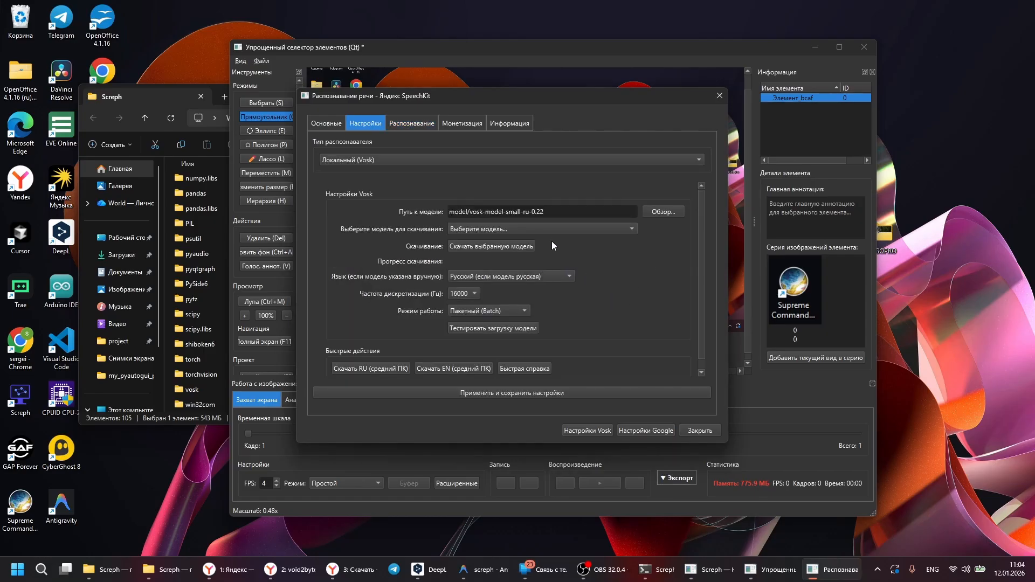
Step: Examine the available recognizer types and the list of downloadable Vosk models
{"action": "left_click", "coordinate": [687, 160]}
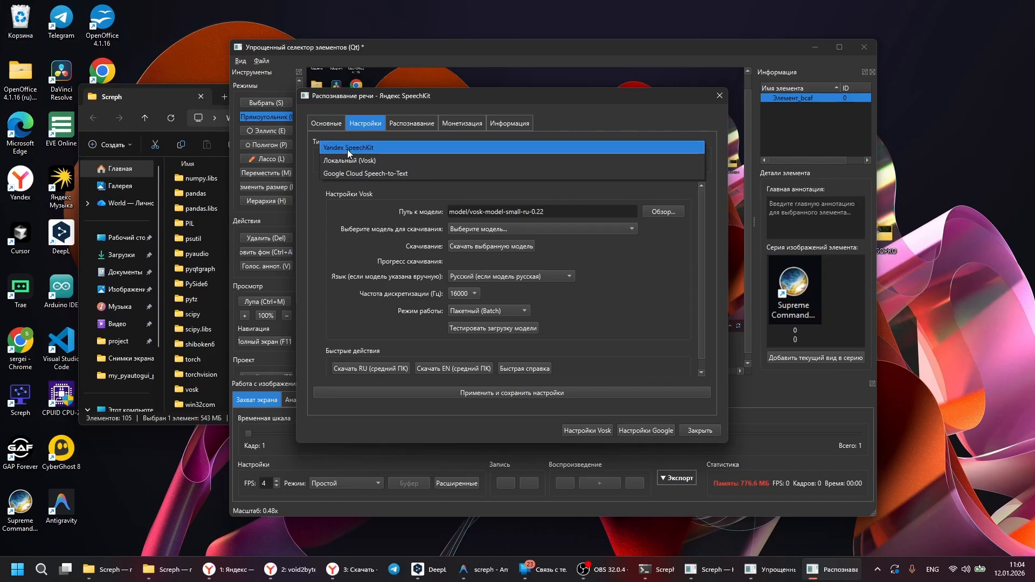
{"action": "left_click", "coordinate": [318, 204]}
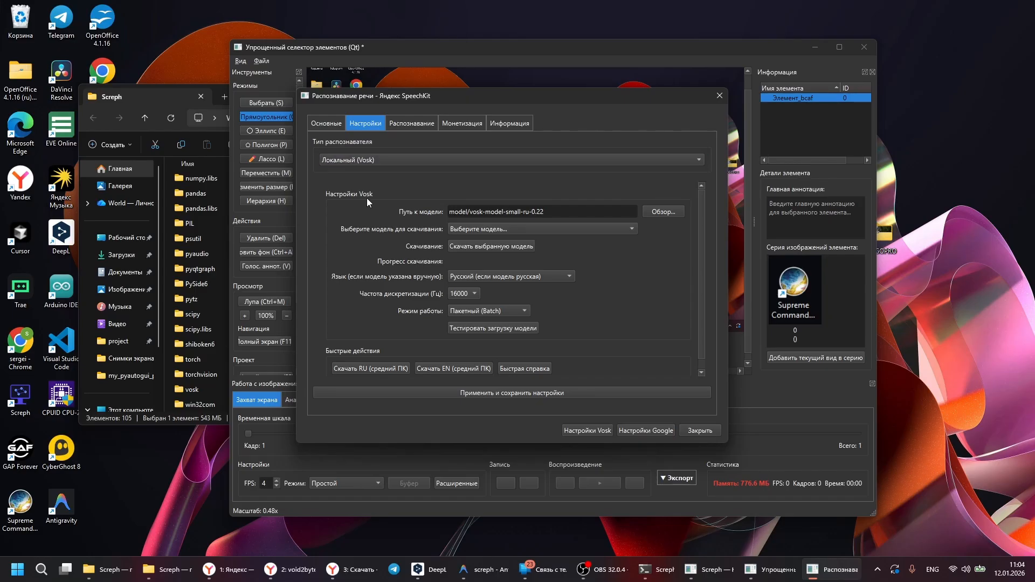
{"action": "left_click", "coordinate": [615, 228]}
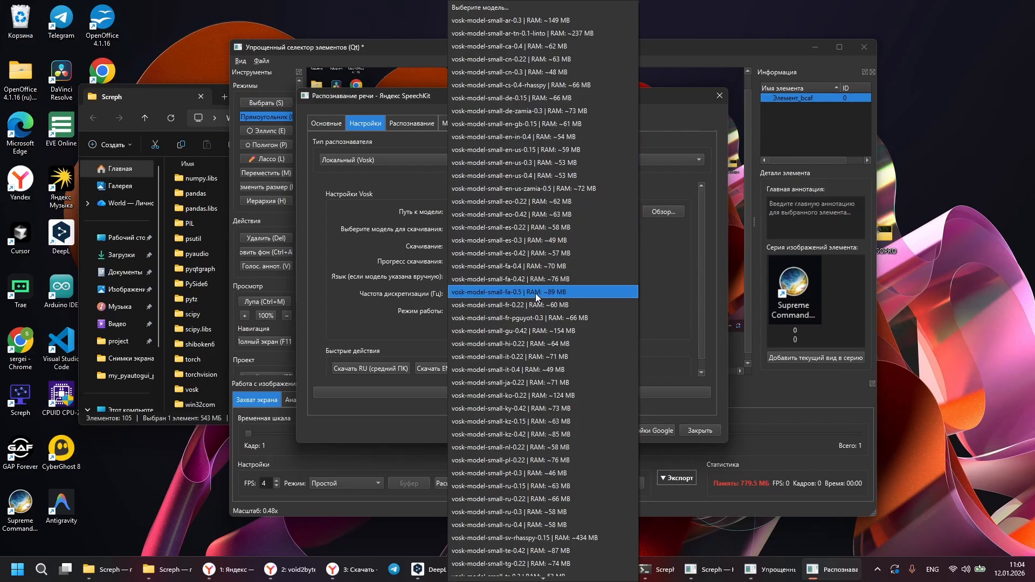
{"action": "left_click", "coordinate": [672, 273]}
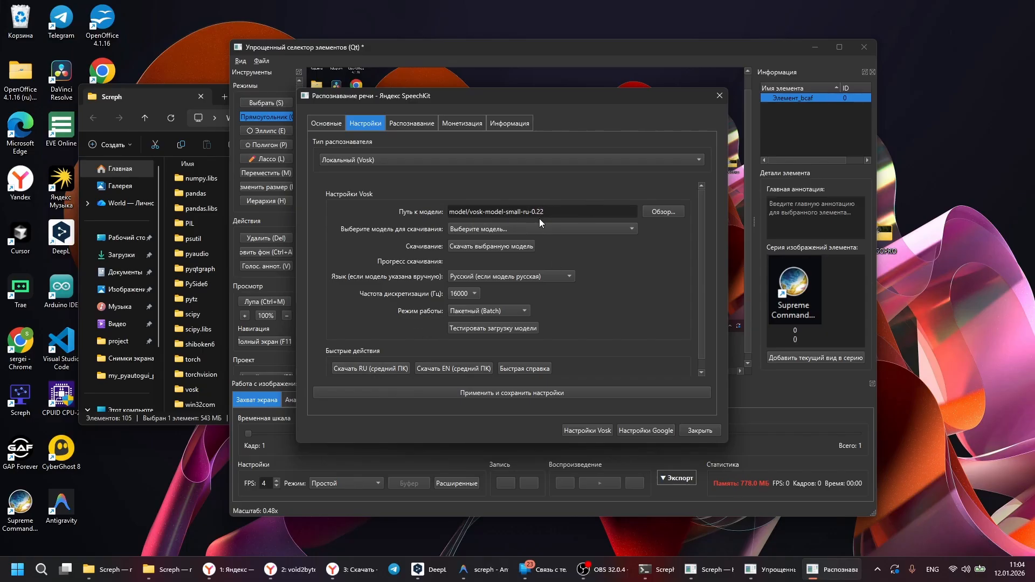
Step: Download the Russian Vosk model recommended for a medium PC
{"action": "left_click", "coordinate": [379, 368]}
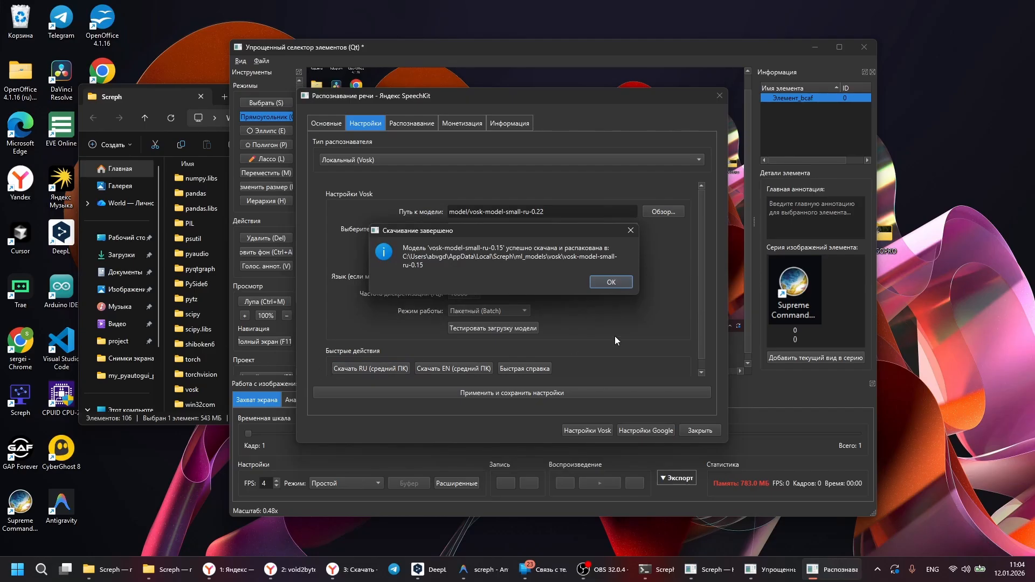
{"action": "left_click", "coordinate": [614, 281]}
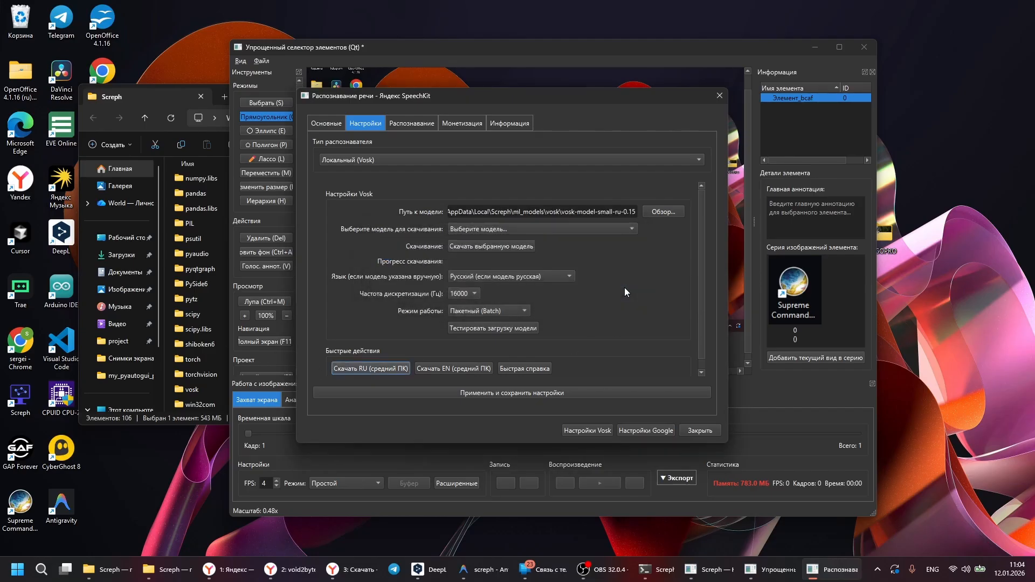
Step: Choose the vosk-model-ru-0.42 model for the Vosk recognizer and start downloading it
{"action": "left_click", "coordinate": [624, 229]}
{"action": "scroll", "coordinate": [537, 195], "scroll_direction": "down", "scroll_amount": 2}
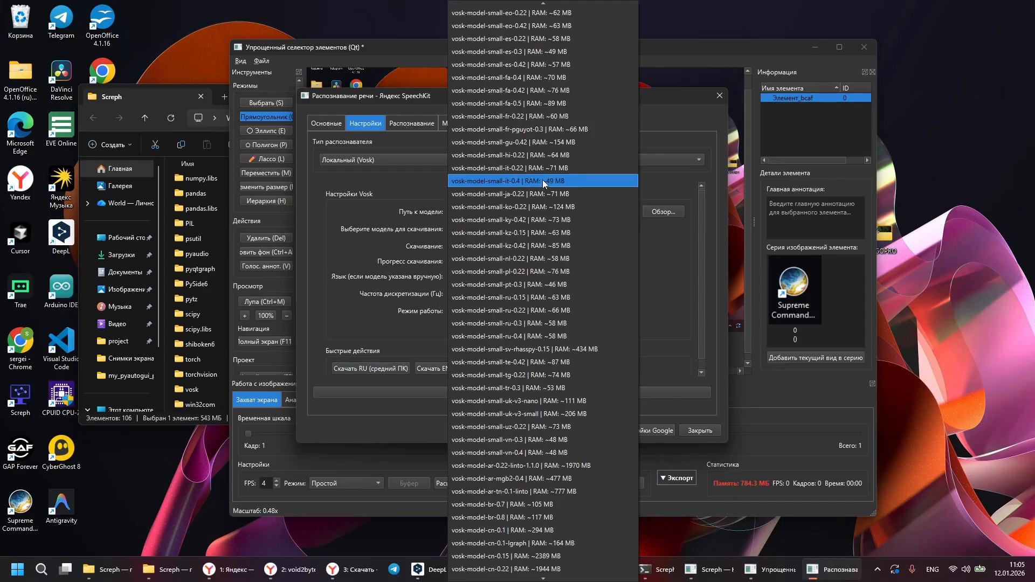
{"action": "scroll", "coordinate": [542, 179], "scroll_direction": "down", "scroll_amount": 1}
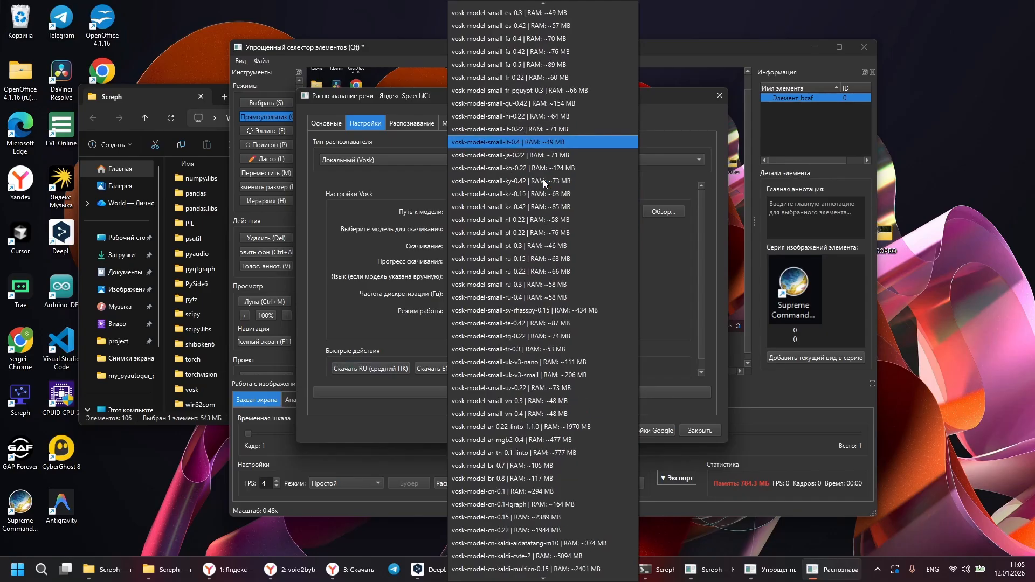
{"action": "scroll", "coordinate": [524, 338], "scroll_direction": "down", "scroll_amount": 18}
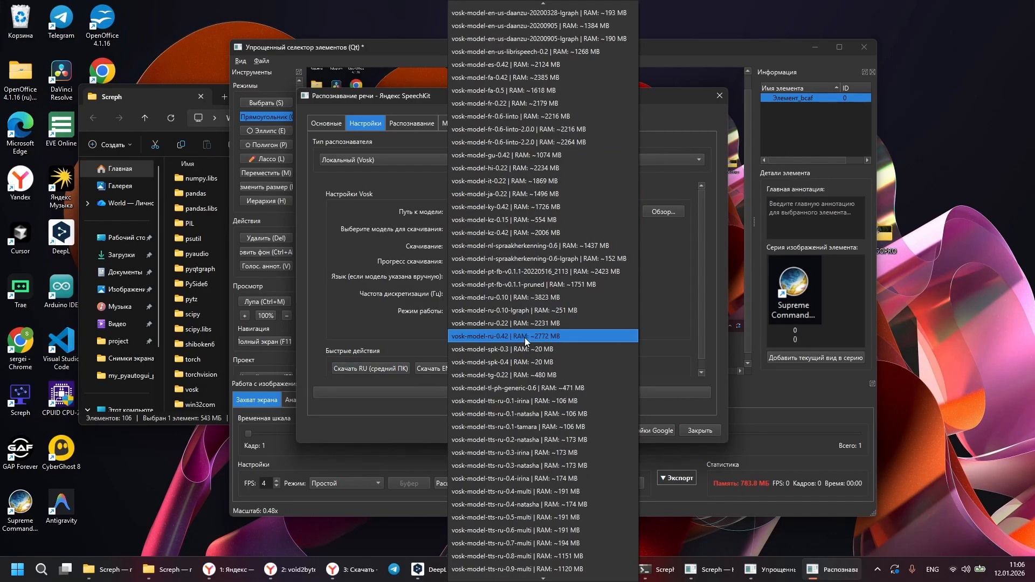
{"action": "left_click", "coordinate": [494, 340]}
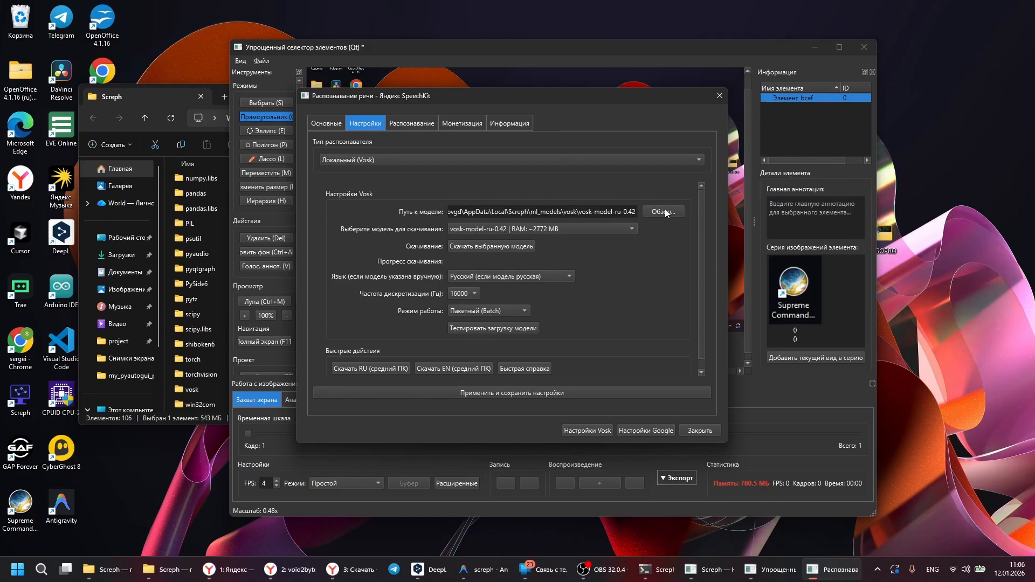
{"action": "left_click", "coordinate": [507, 244]}
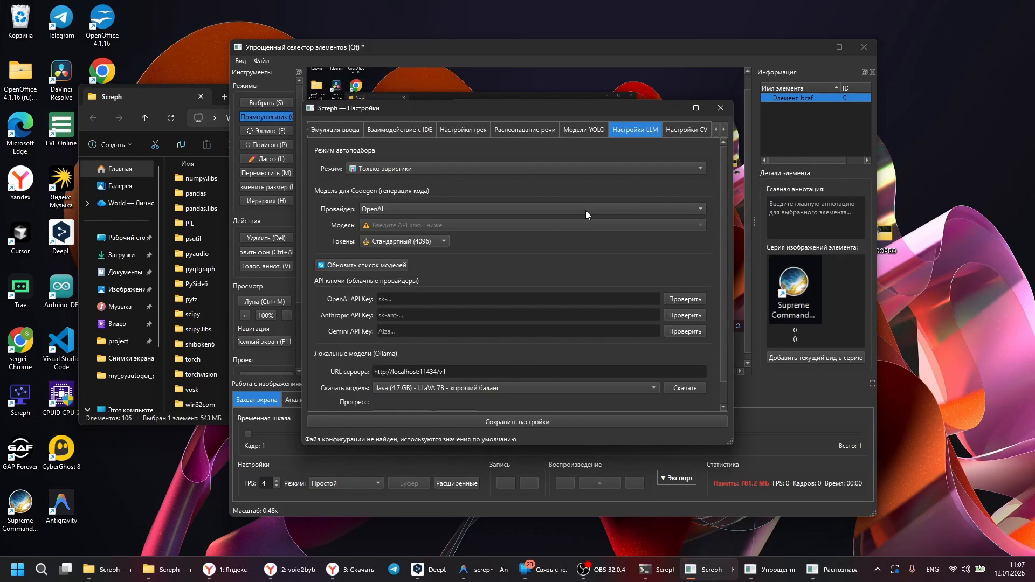
Step: Set the code generation provider to Ollama (локально) in the LLM settings and examine the other provider and auto-selection options
{"action": "left_click", "coordinate": [587, 213]}
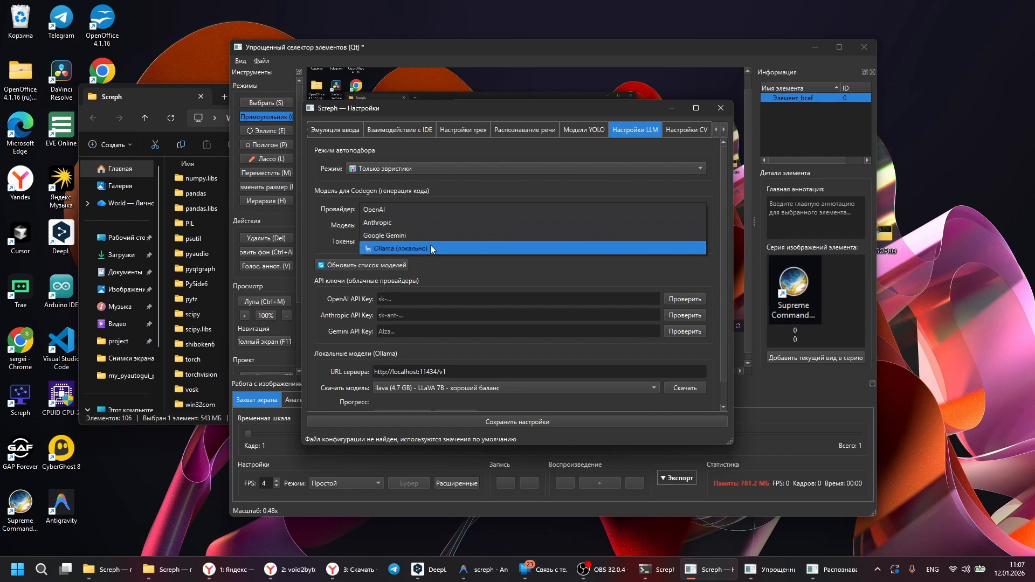
{"action": "left_click", "coordinate": [471, 243]}
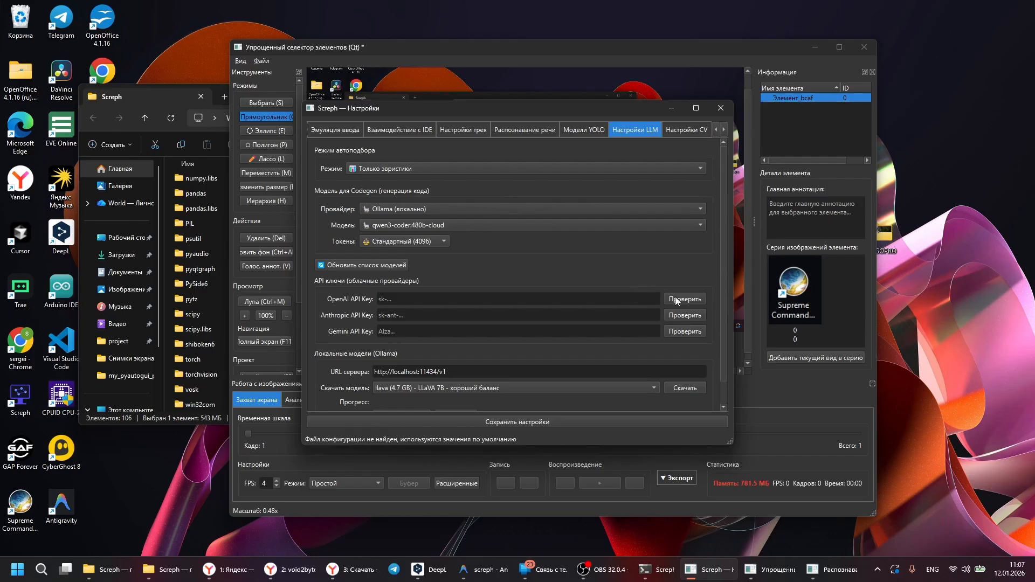
{"action": "left_click", "coordinate": [447, 208]}
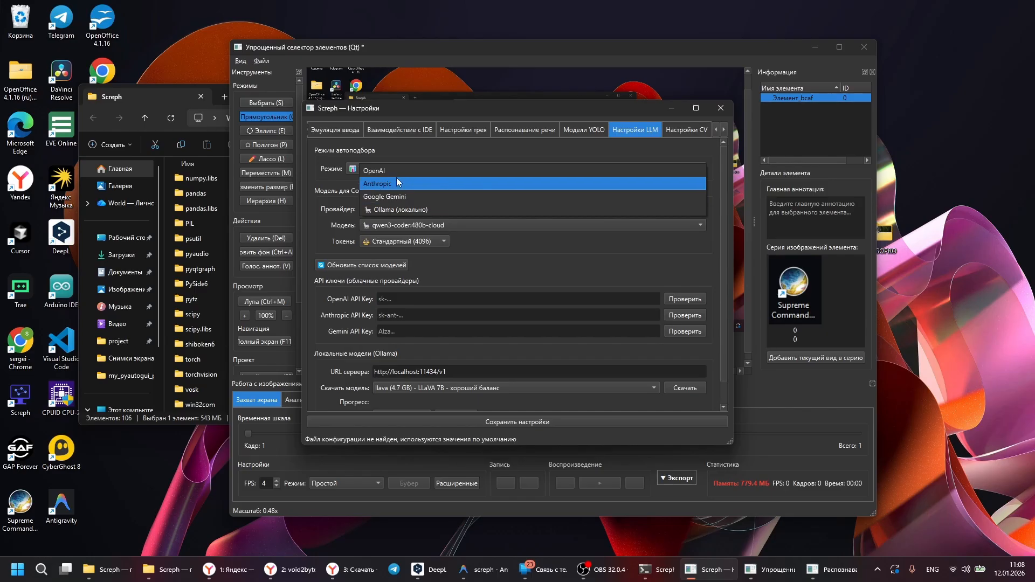
{"action": "left_click", "coordinate": [396, 196]}
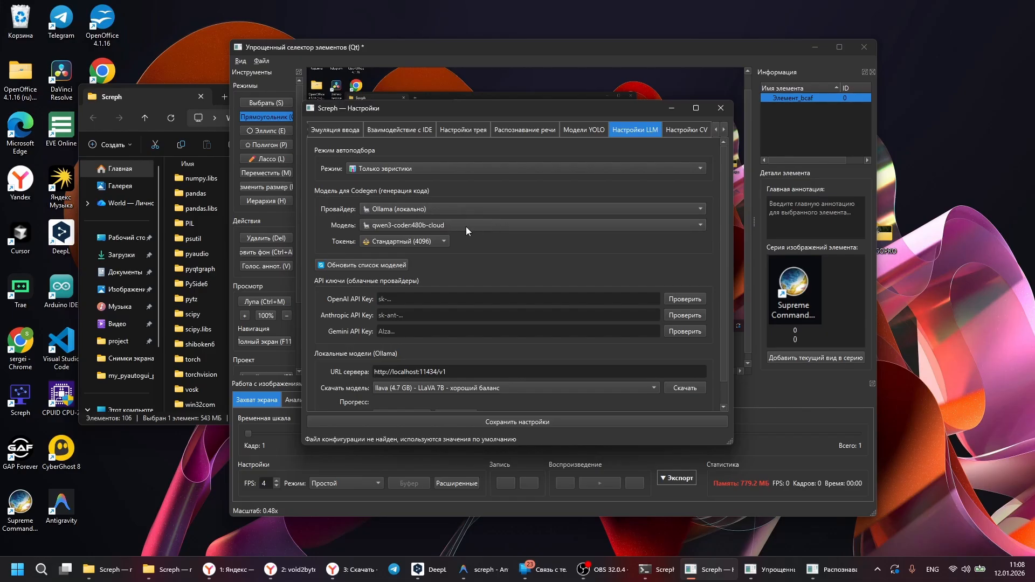
{"action": "left_click", "coordinate": [516, 169]}
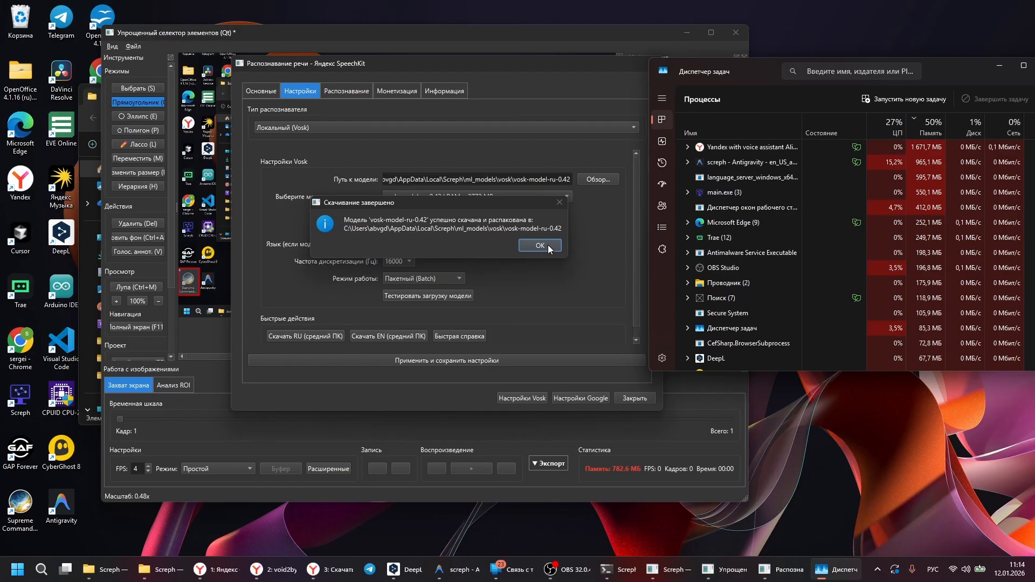
Step: Acknowledge the finished vosk-model-ru-0.42 download, then apply and save the speech recognition settings
{"action": "left_click", "coordinate": [547, 246]}
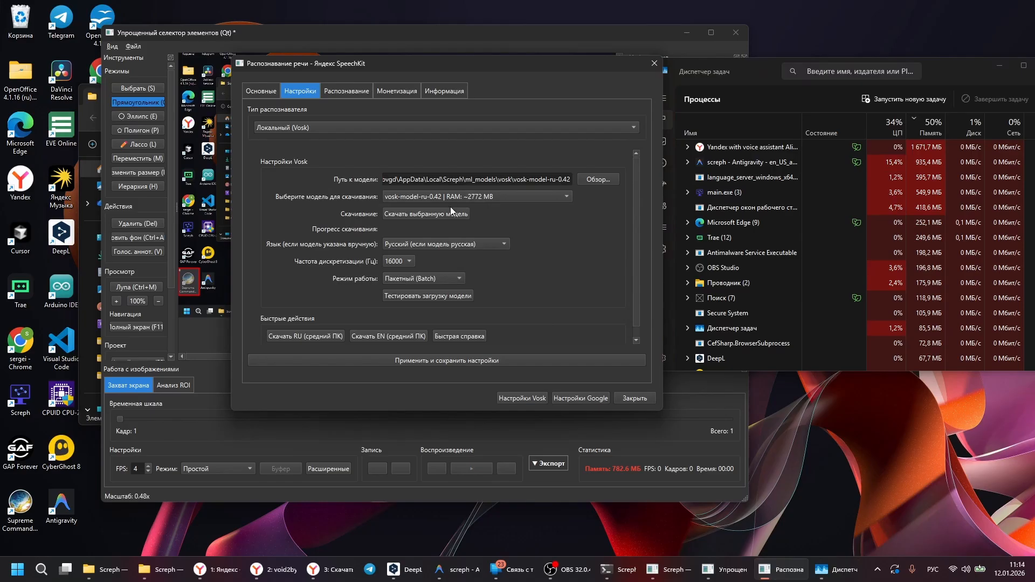
{"action": "scroll", "coordinate": [464, 238], "scroll_direction": "down", "scroll_amount": 1}
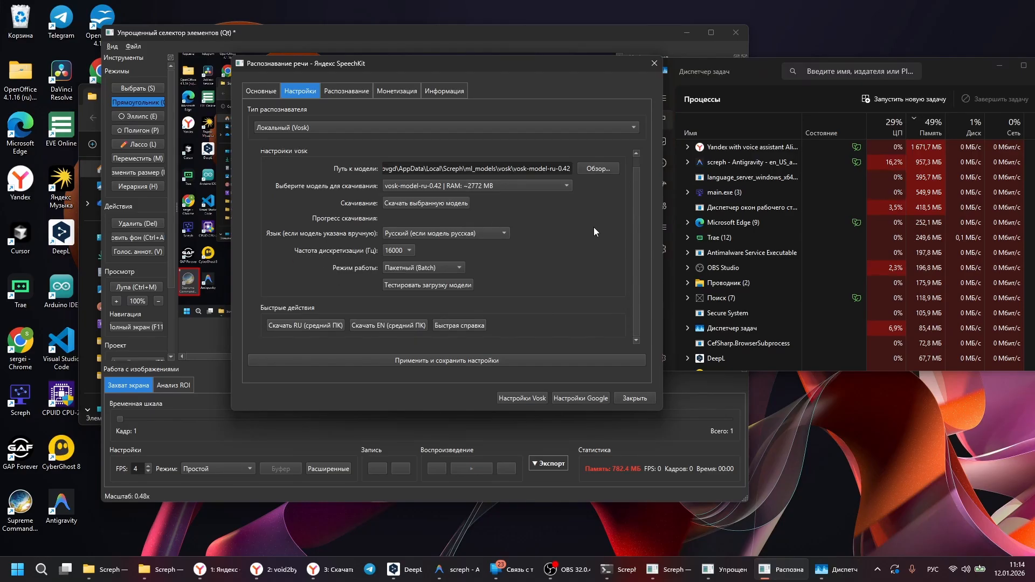
{"action": "left_click", "coordinate": [490, 360]}
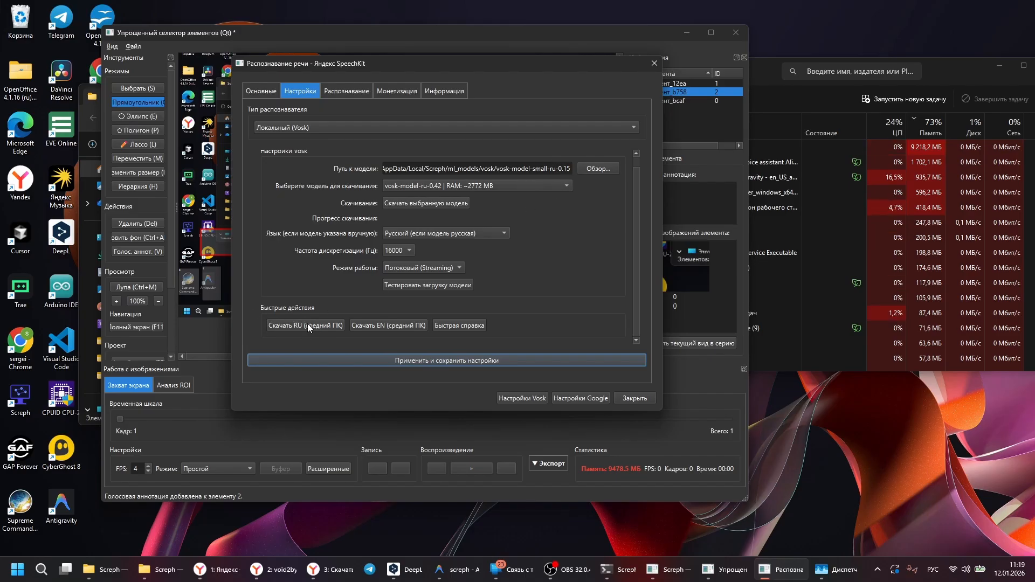
Step: Point the Vosk model path to the vosk-model-small-ru-0.15 folder, save the settings and close the speech recognition dialog
{"action": "left_click", "coordinate": [610, 169]}
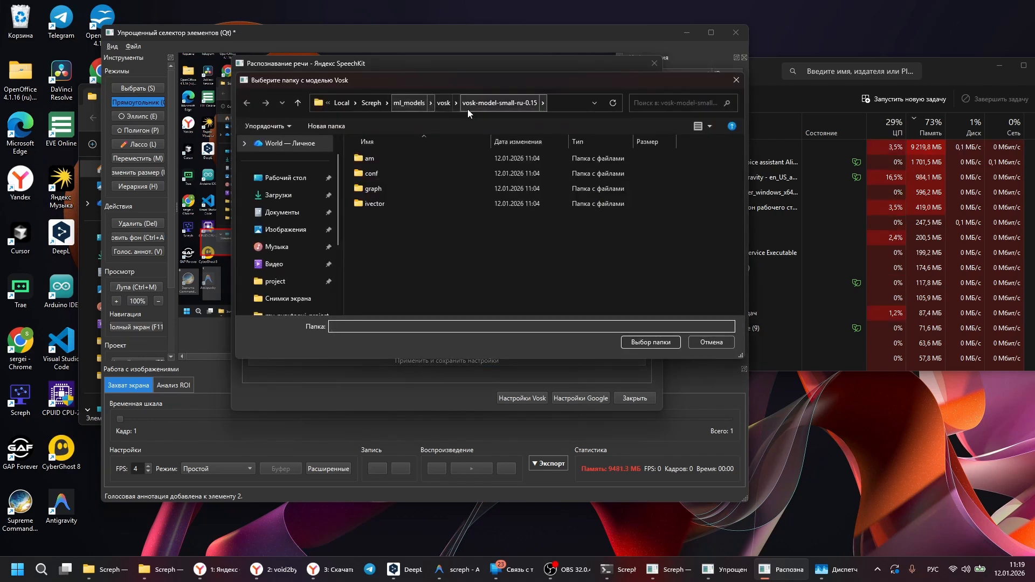
{"action": "left_click", "coordinate": [444, 102]}
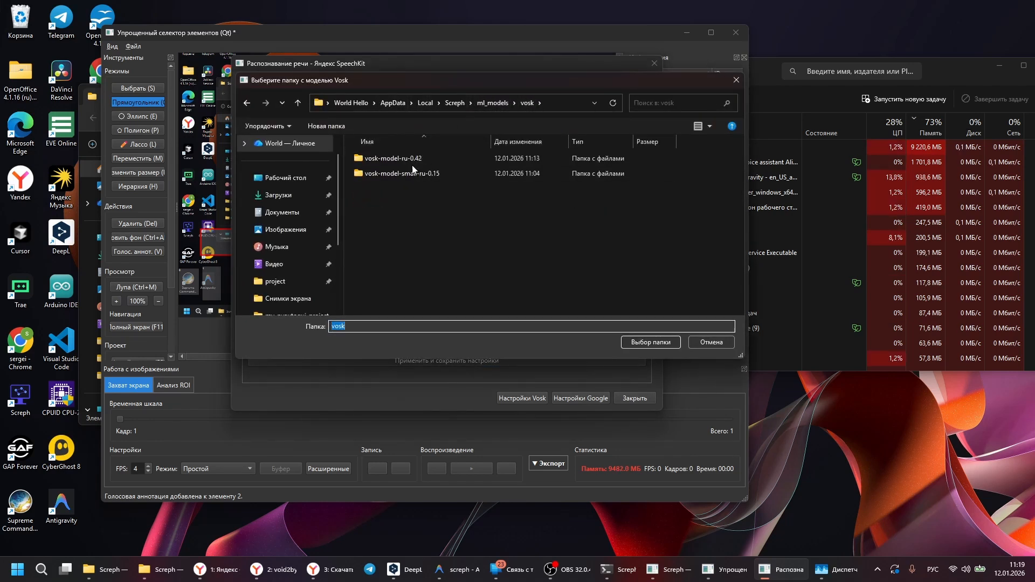
{"action": "left_click", "coordinate": [419, 173]}
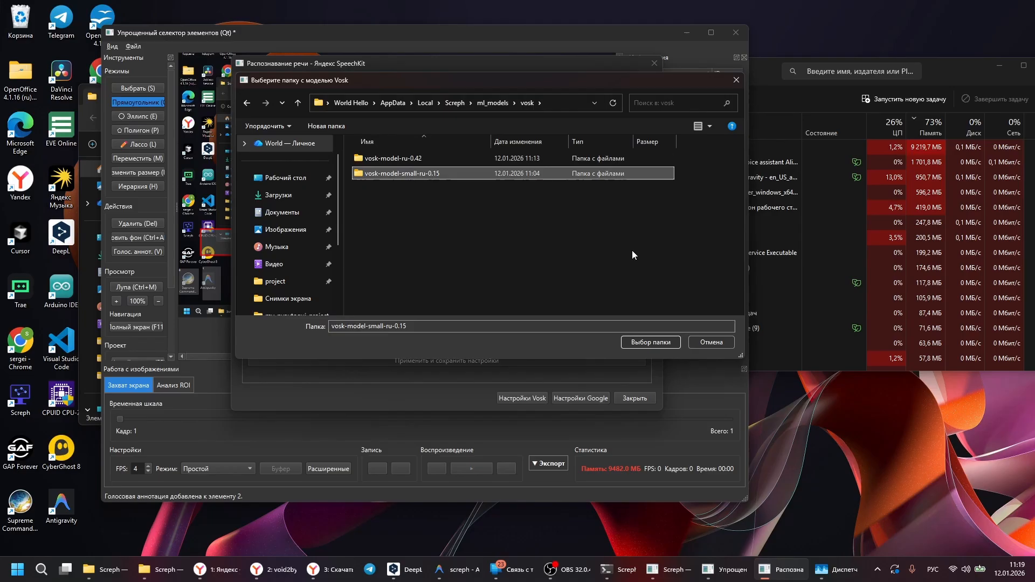
{"action": "left_click", "coordinate": [655, 342]}
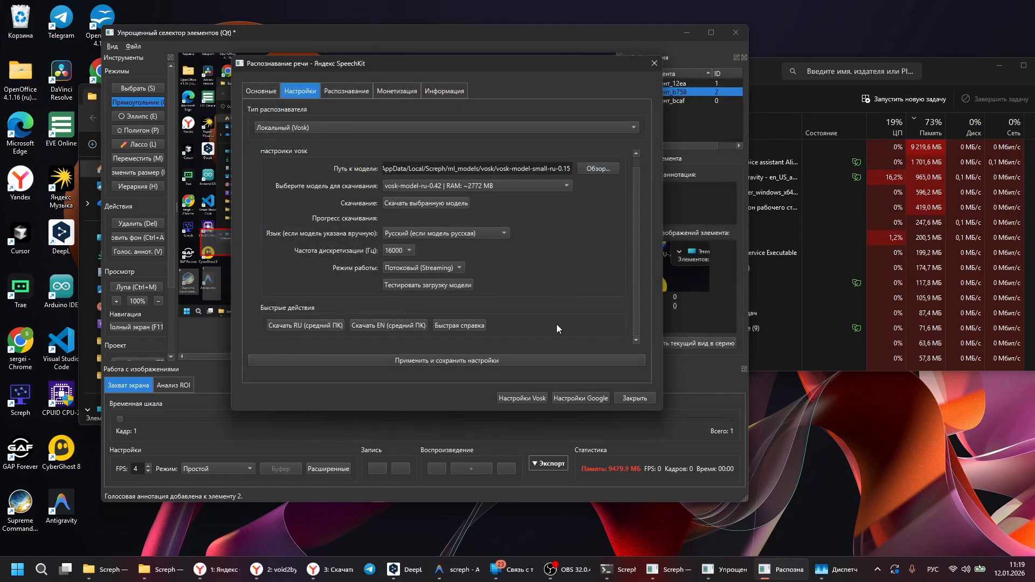
{"action": "left_click", "coordinate": [480, 360]}
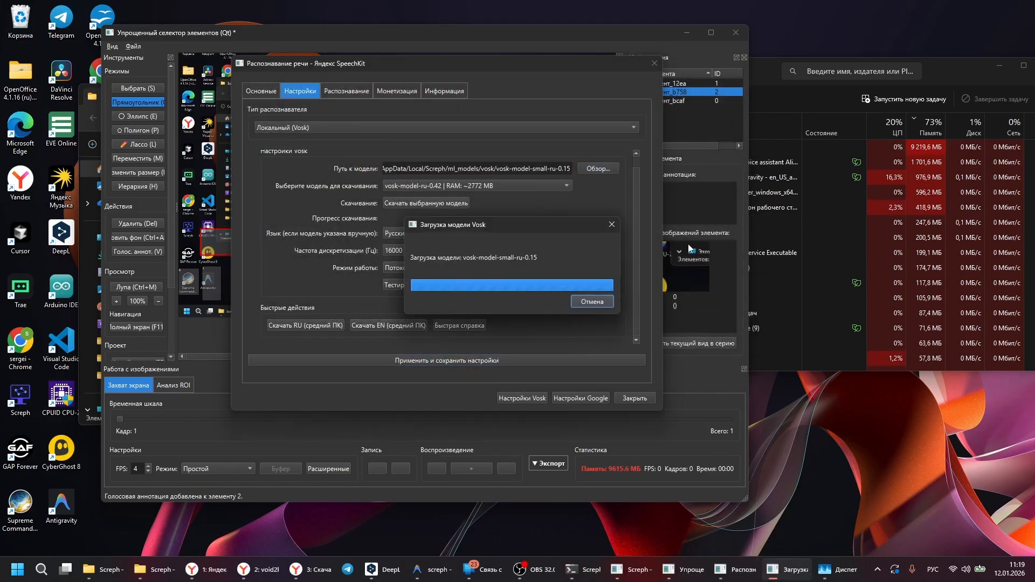
{"action": "left_click", "coordinate": [515, 244]}
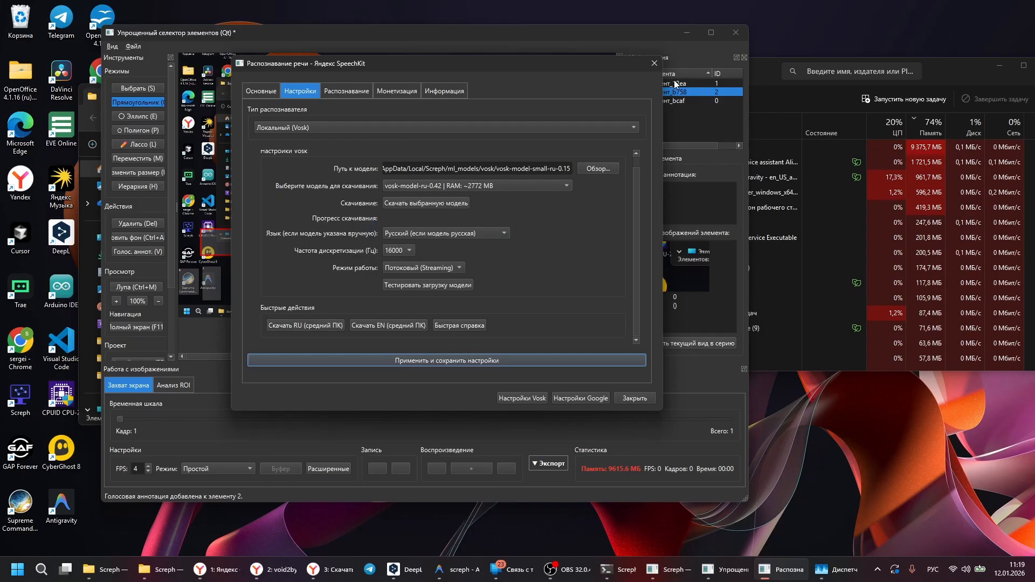
{"action": "left_click", "coordinate": [652, 63]}
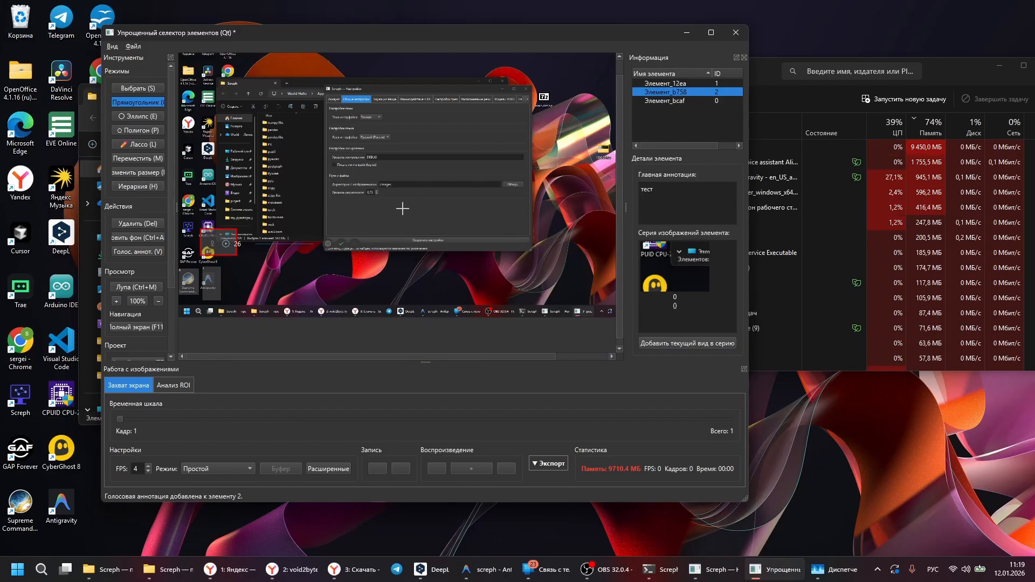
Step: Draw a rectangular element over the settings window in the captured screenshot
{"action": "left_click_drag", "start_coordinate": [358, 202], "coordinate": [423, 149]}
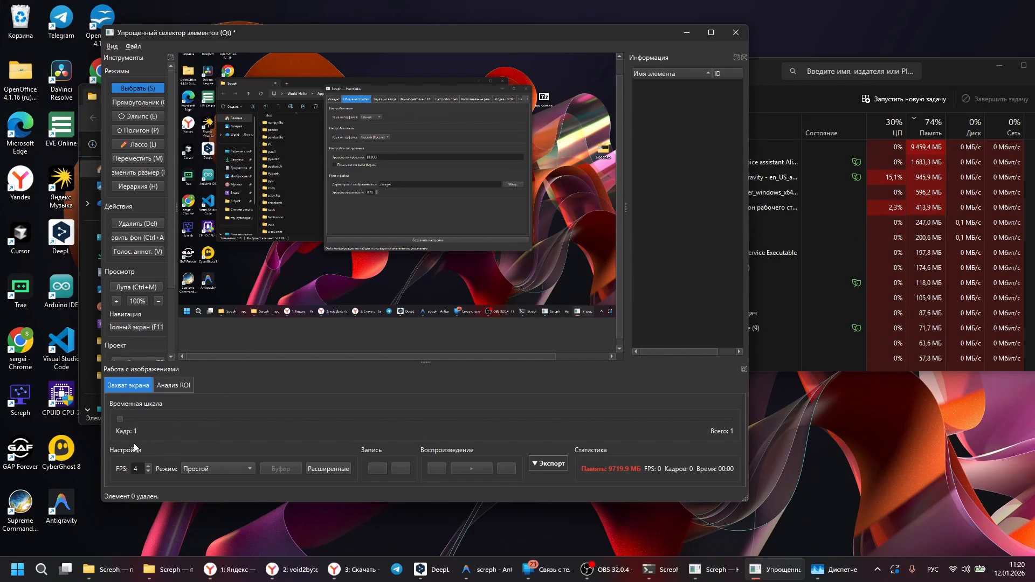
Step: Record the screen at 1 FPS while launching Supreme Commander from its desktop shortcut
{"action": "double_click", "coordinate": [149, 470]}
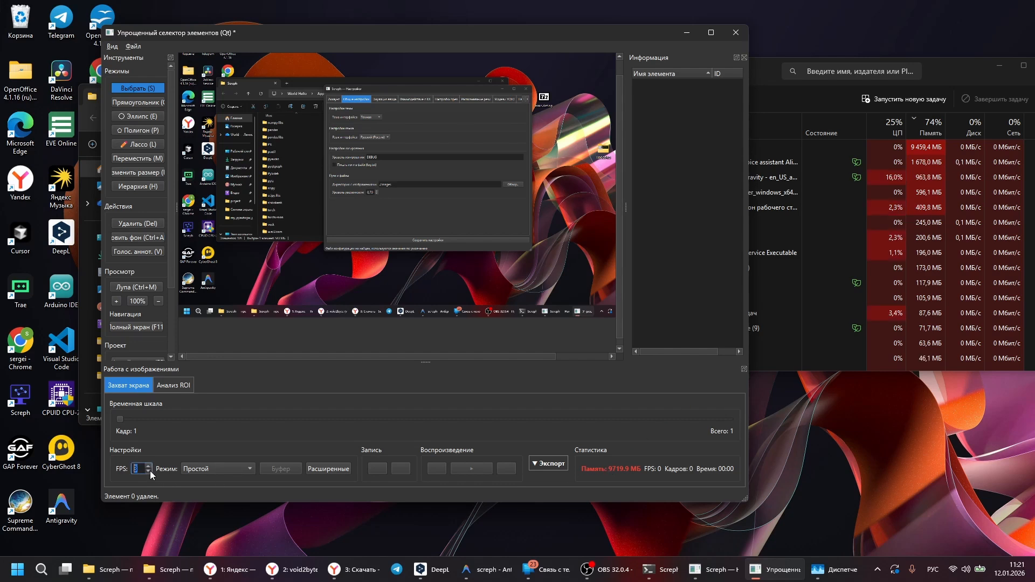
{"action": "left_click", "coordinate": [150, 471]}
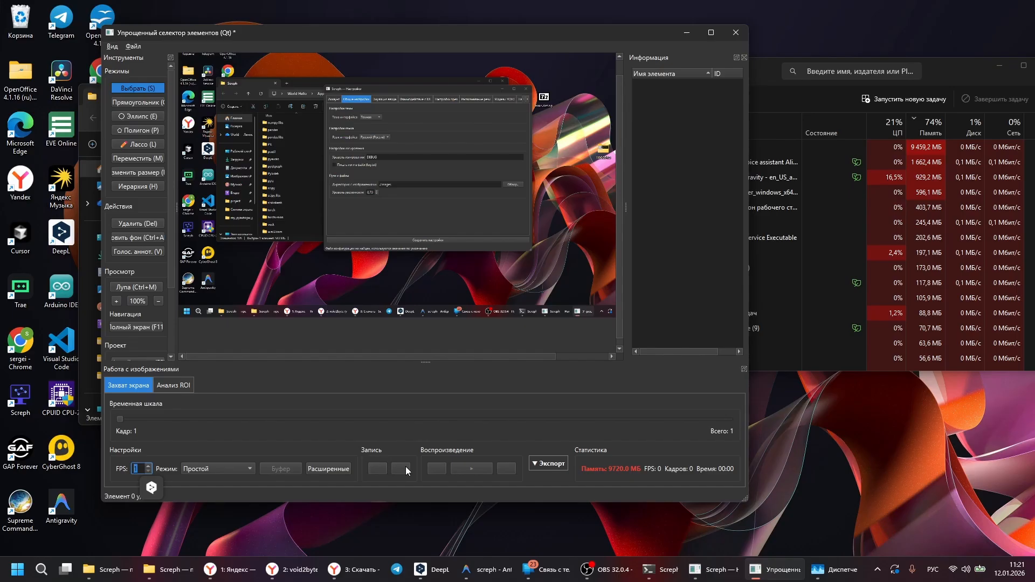
{"action": "left_click", "coordinate": [371, 466]}
{"action": "double_click", "coordinate": [19, 507]}
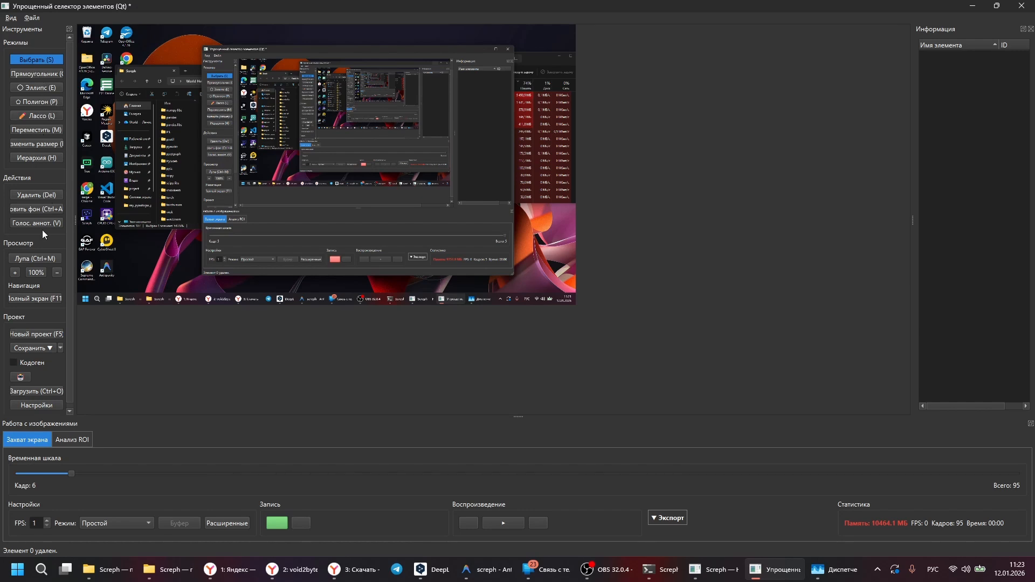
Step: Turn on the magnifier and inspect the desktop shortcuts in recorded frame 6 up close
{"action": "key", "text": "ctrl+m"}
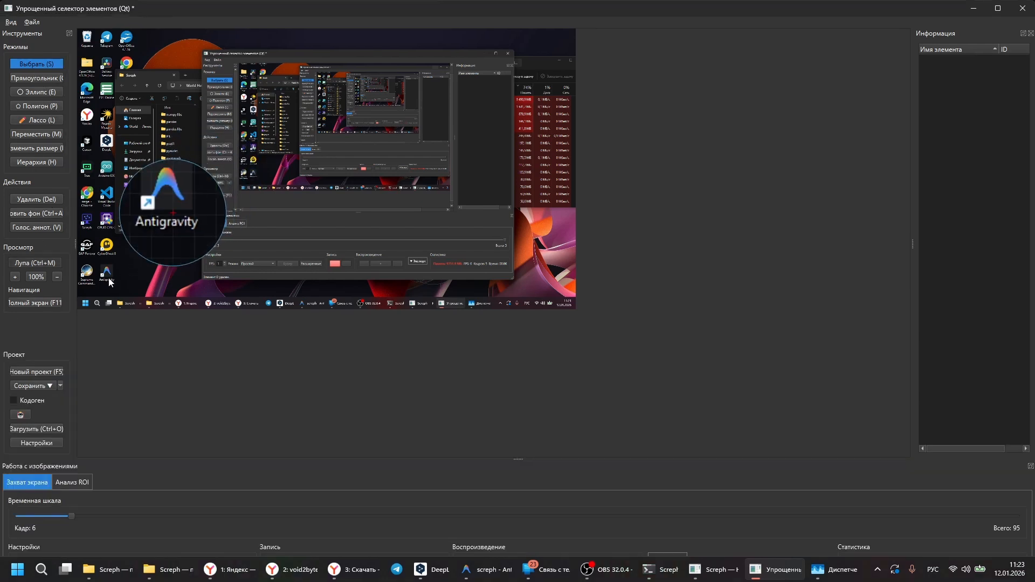
{"action": "scroll", "coordinate": [98, 281], "scroll_direction": "up", "scroll_amount": 5}
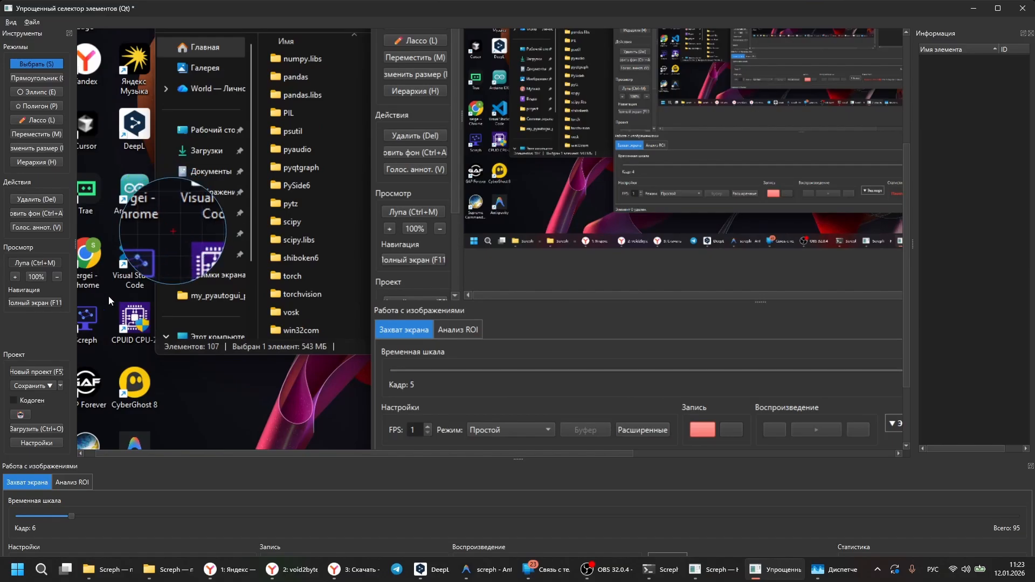
{"action": "scroll", "coordinate": [112, 291], "scroll_direction": "down", "scroll_amount": 2}
{"action": "scroll", "coordinate": [112, 291], "scroll_direction": "down", "scroll_amount": 2}
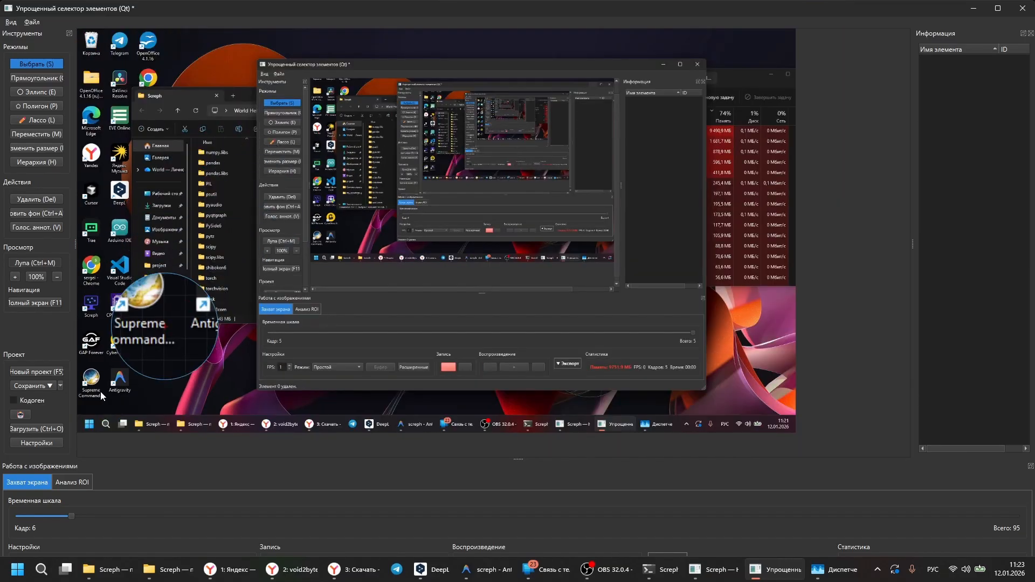
{"action": "scroll", "coordinate": [89, 400], "scroll_direction": "up", "scroll_amount": 3}
Step: Open the ROI analysis with more room for its options and set the processing mode to Seg-GrabCut
{"action": "left_click", "coordinate": [71, 482]}
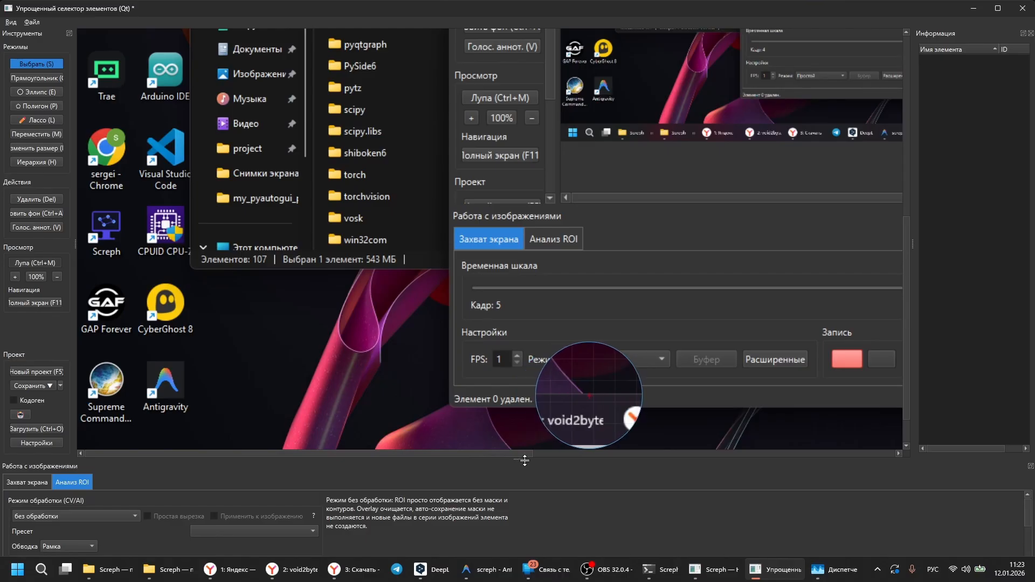
{"action": "left_click_drag", "start_coordinate": [524, 458], "coordinate": [524, 425]}
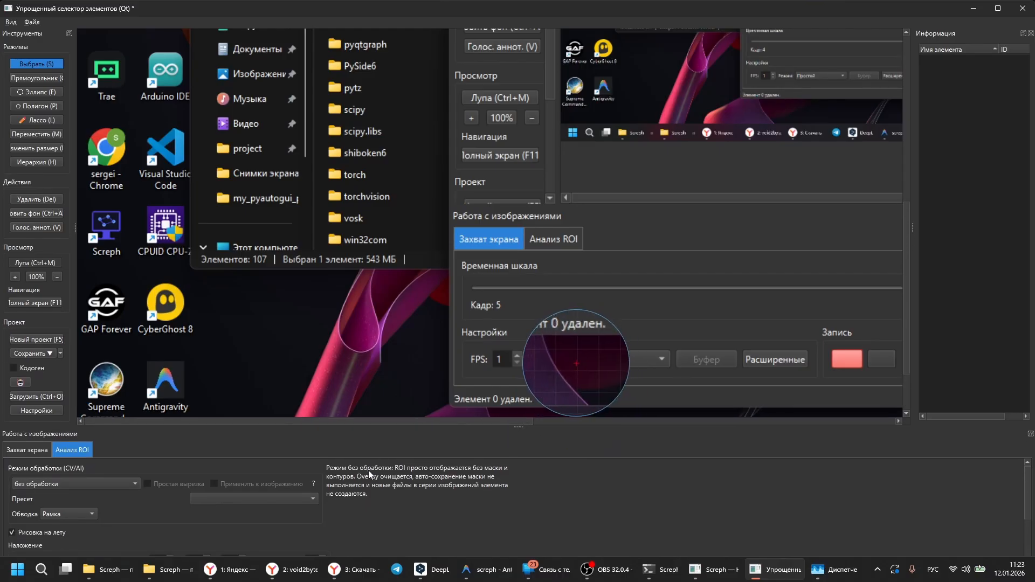
{"action": "left_click", "coordinate": [116, 484]}
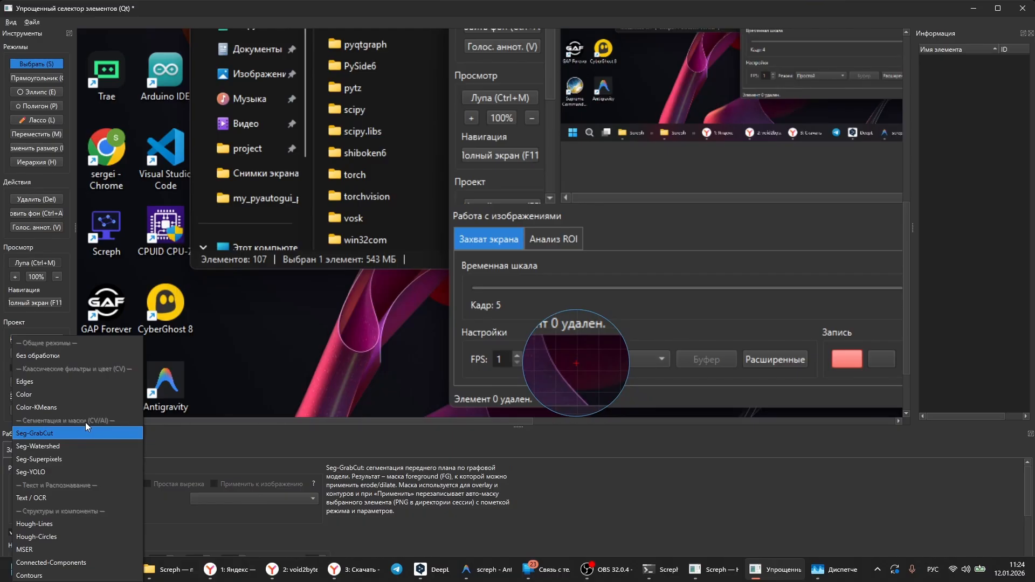
{"action": "left_click", "coordinate": [53, 433]}
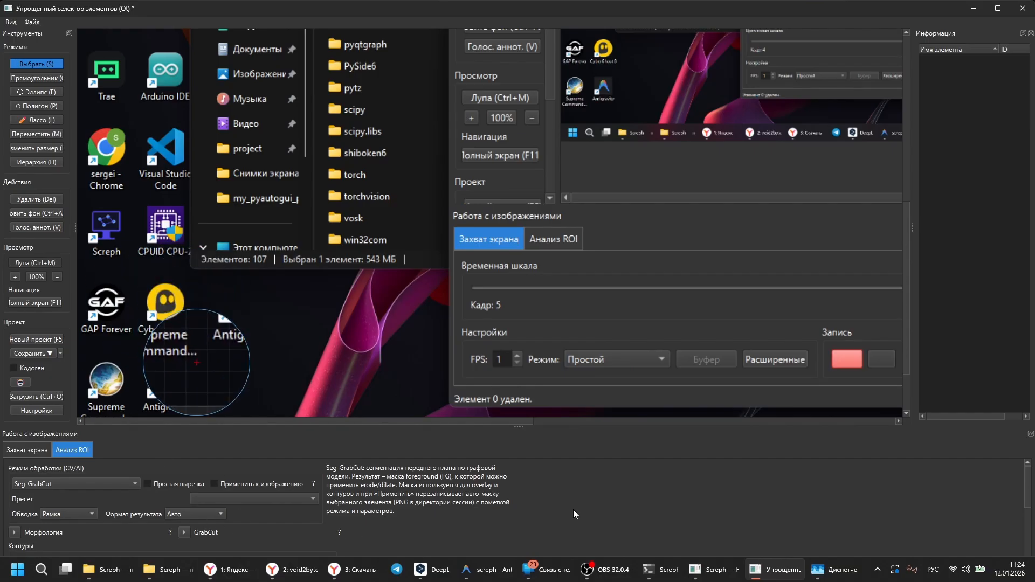
Step: Set the minimum contour roundness (Мин. округлость) to 0,10 for the GrabCut analysis
{"action": "scroll", "coordinate": [355, 520], "scroll_direction": "down", "scroll_amount": 2}
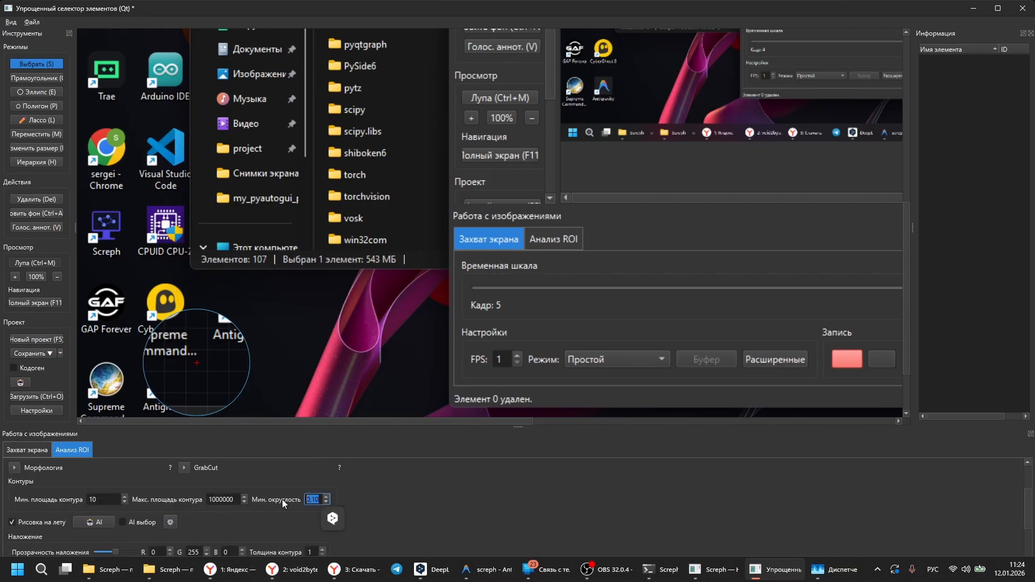
{"action": "left_click", "coordinate": [325, 497]}
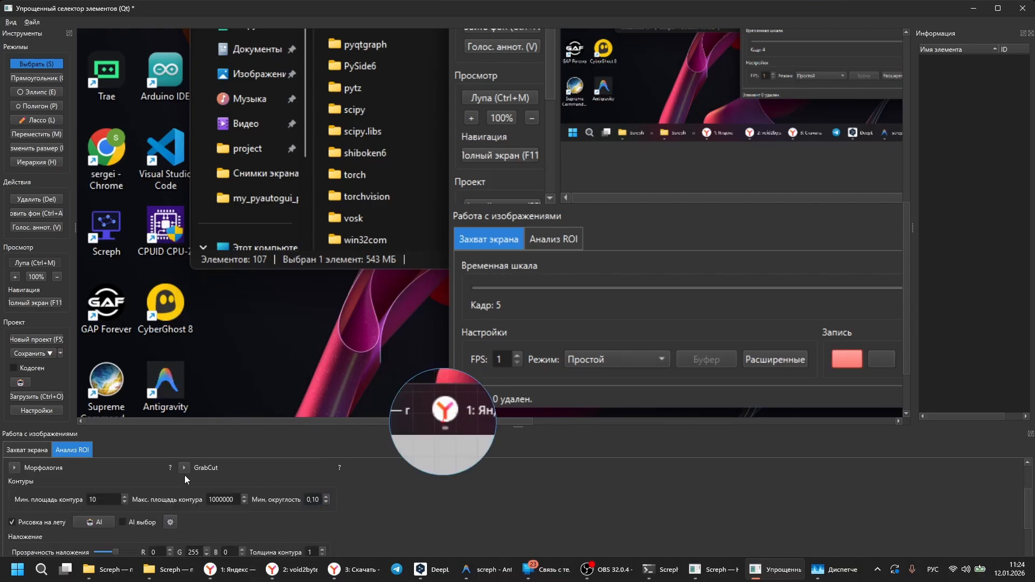
{"action": "scroll", "coordinate": [184, 479], "scroll_direction": "up", "scroll_amount": 1}
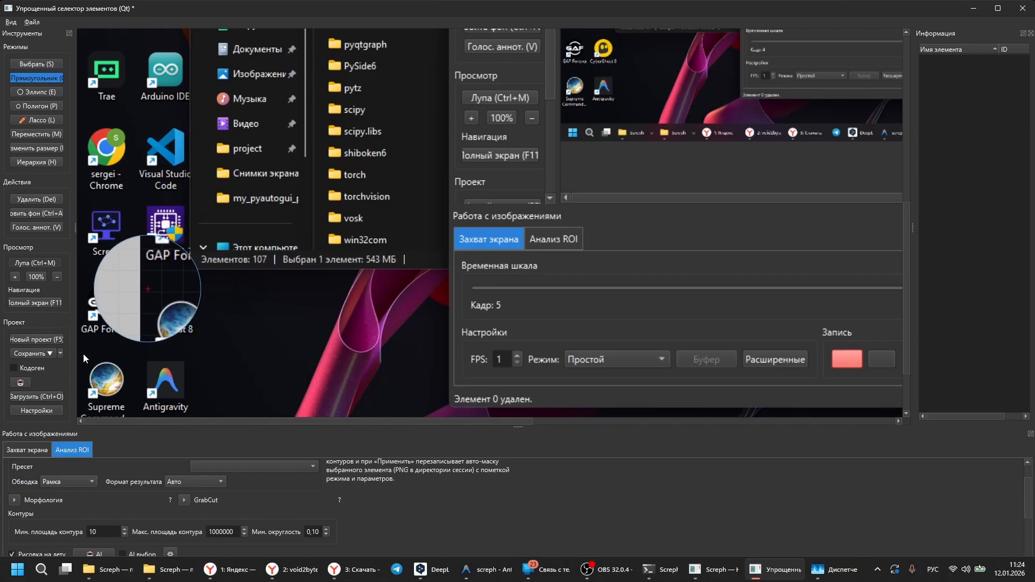
Step: Mark the Supreme Commander shortcut with a rectangle and save a dictated annotation about launching the game from this desktop shortcut
{"action": "left_click_drag", "start_coordinate": [82, 355], "coordinate": [134, 402]}
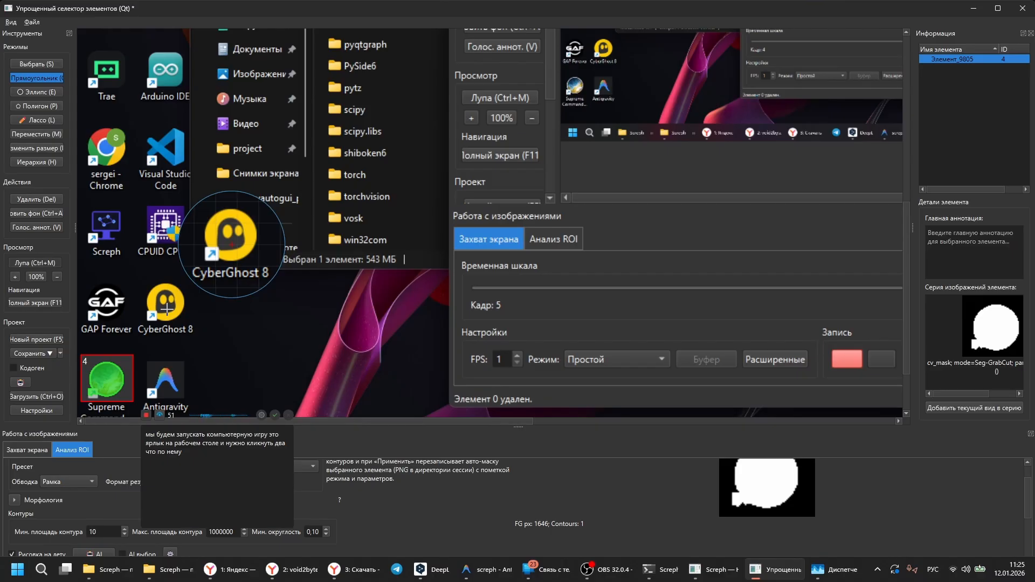
{"action": "left_click", "coordinate": [276, 415]}
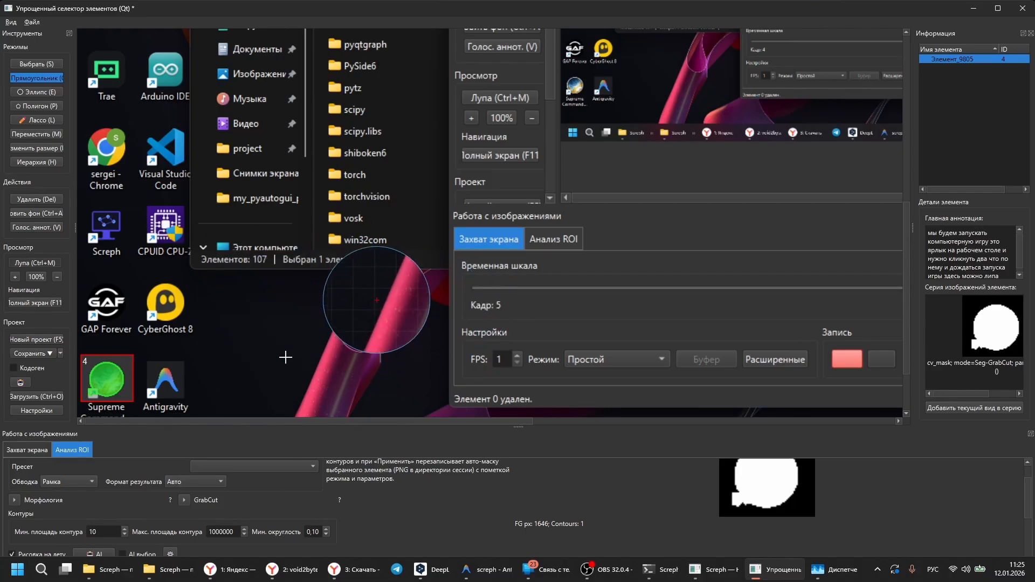
Step: Set the result format to Вырезка (RGBA) and add the shortcut's current view to its image series with the magnifier off
{"action": "left_click", "coordinate": [206, 485]}
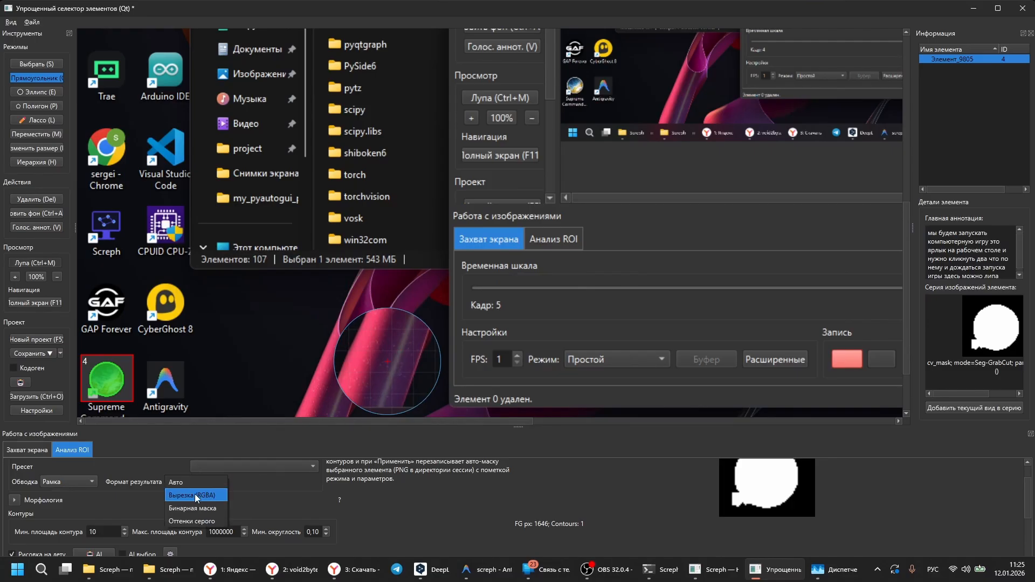
{"action": "left_click", "coordinate": [188, 496]}
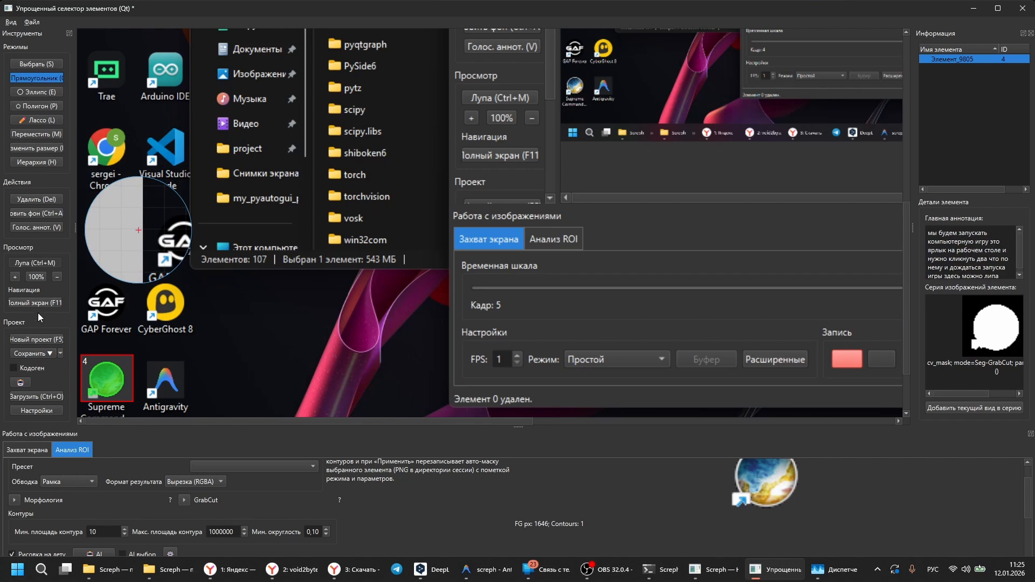
{"action": "left_click", "coordinate": [25, 260]}
{"action": "left_click", "coordinate": [986, 407]}
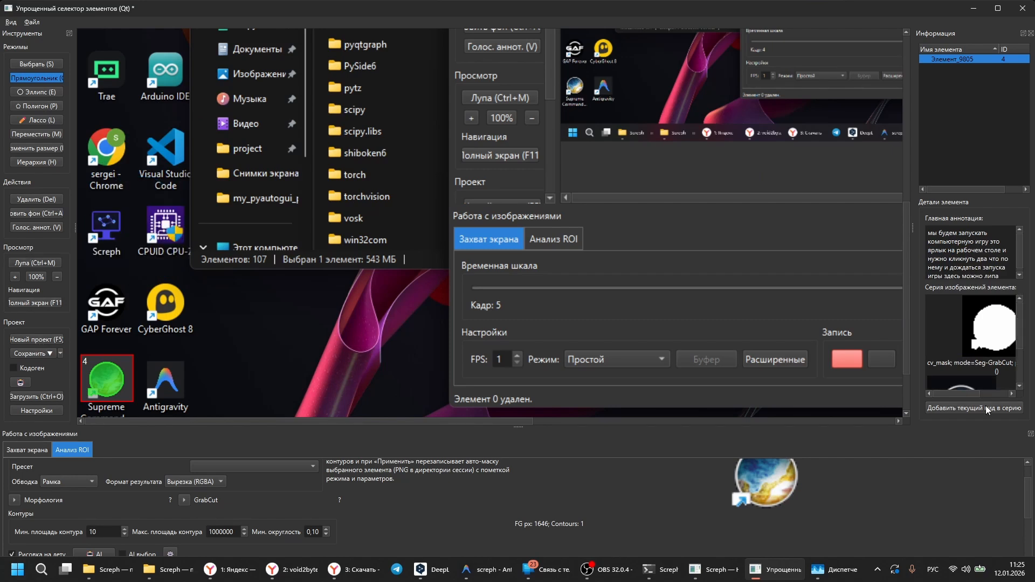
{"action": "scroll", "coordinate": [997, 349], "scroll_direction": "down", "scroll_amount": 2}
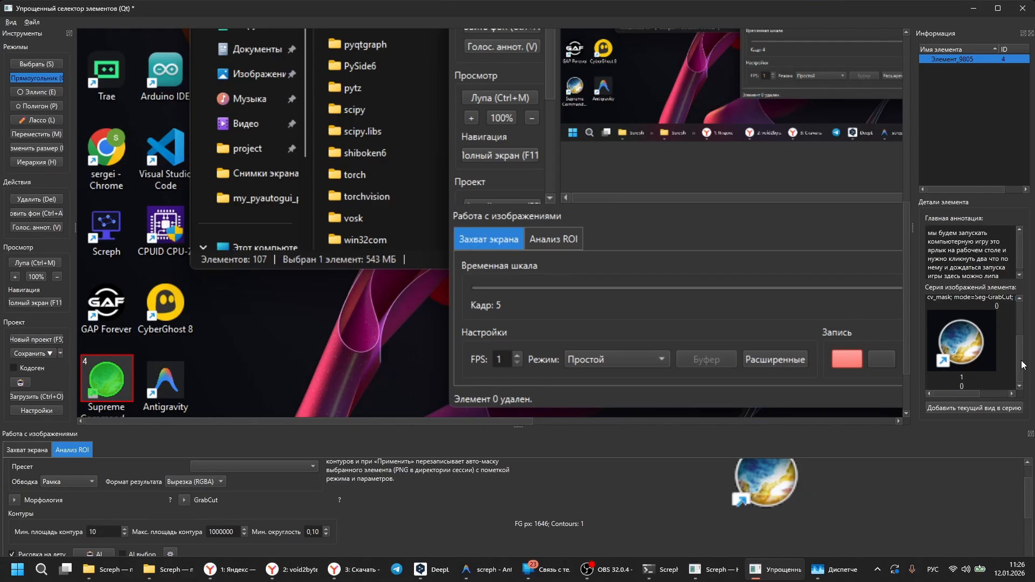
Step: Delete the existing Supreme Commander shortcut element together with its image series and confirm the deletion
{"action": "scroll", "coordinate": [997, 354], "scroll_direction": "up", "scroll_amount": 2}
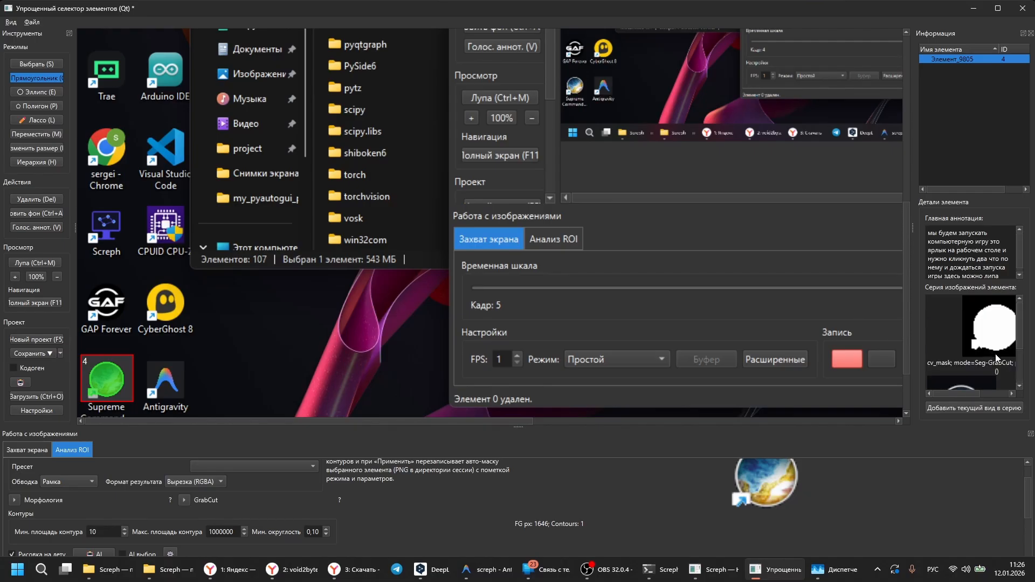
{"action": "left_click", "coordinate": [996, 357]}
{"action": "left_click", "coordinate": [38, 202]}
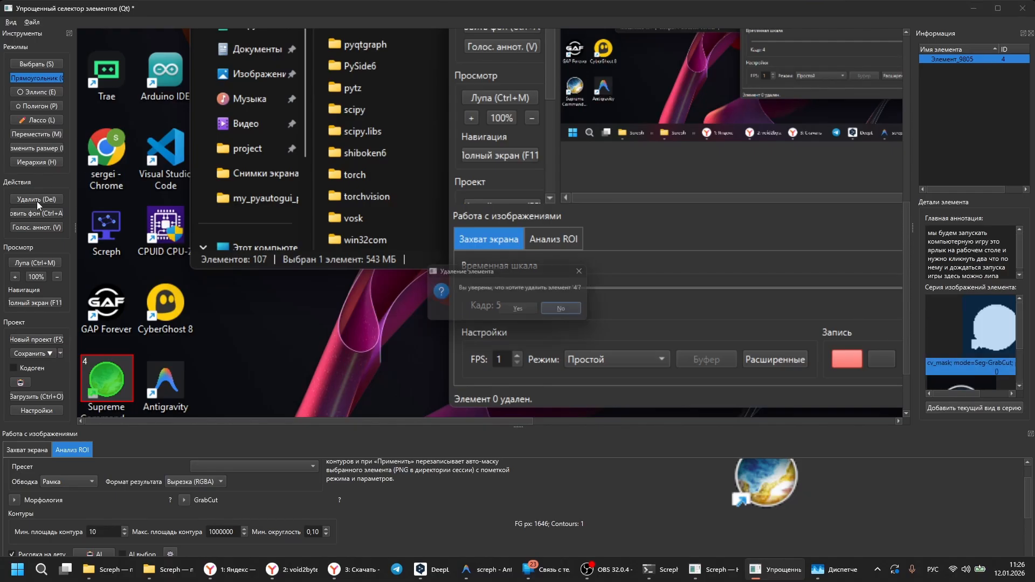
{"action": "left_click", "coordinate": [521, 309]}
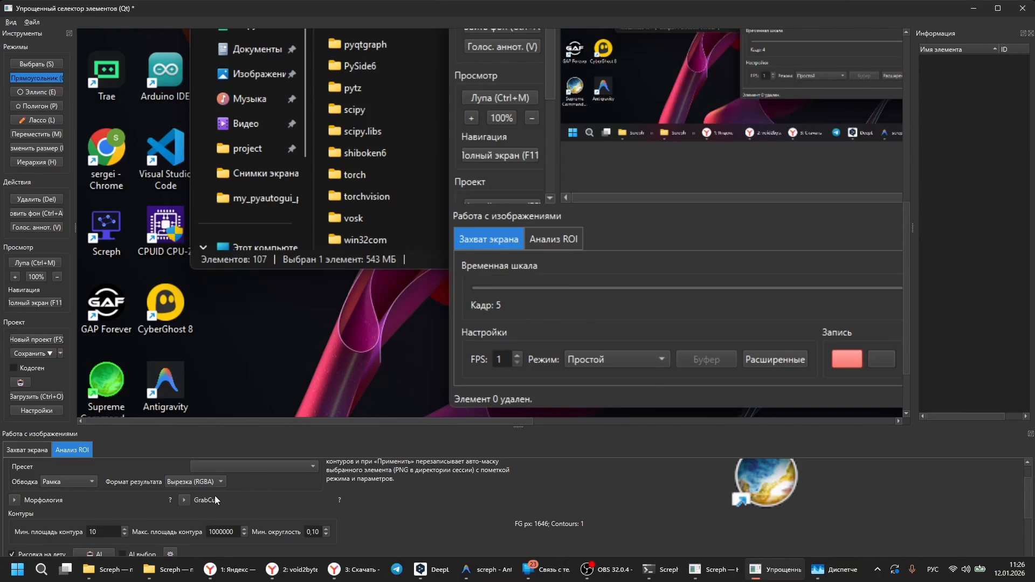
Step: Set the outline to Контур (лассо), mark the Supreme Commander shortcut and save a dictated annotation about finding its image after minimizing all windows
{"action": "left_click", "coordinate": [88, 481]}
{"action": "left_click_drag", "start_coordinate": [133, 400], "coordinate": [130, 401]}
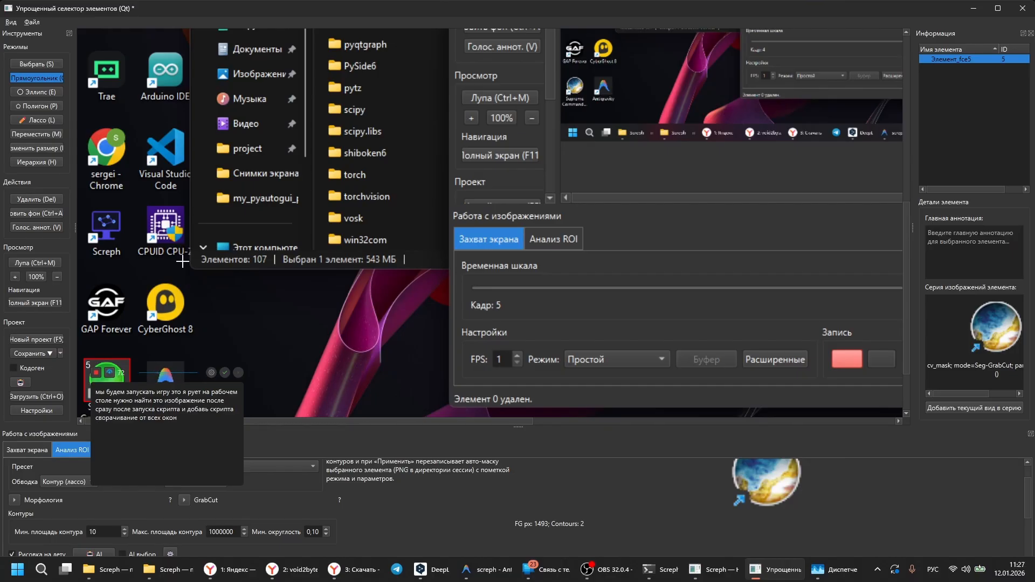
{"action": "left_click", "coordinate": [225, 374]}
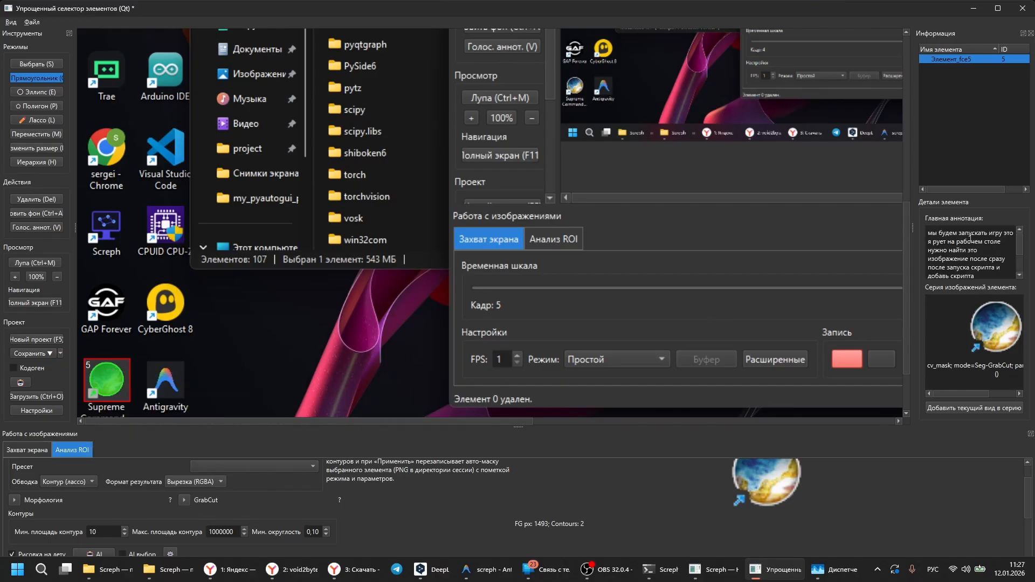
{"action": "mouse_move", "coordinate": [1019, 243]}
{"action": "left_mouse_down"}
{"action": "mouse_move", "coordinate": [1021, 268]}
{"action": "mouse_move", "coordinate": [938, 358]}
{"action": "left_mouse_up"}
{"action": "mouse_move", "coordinate": [976, 396]}
{"action": "left_mouse_down"}
{"action": "mouse_move", "coordinate": [1011, 393]}
{"action": "mouse_move", "coordinate": [965, 393]}
{"action": "left_mouse_up"}
Step: In the recorded frame showing the game's main menu, mark the Skirmish button and save a dictated annotation about waiting a minute and clicking it
{"action": "left_click", "coordinate": [38, 449]}
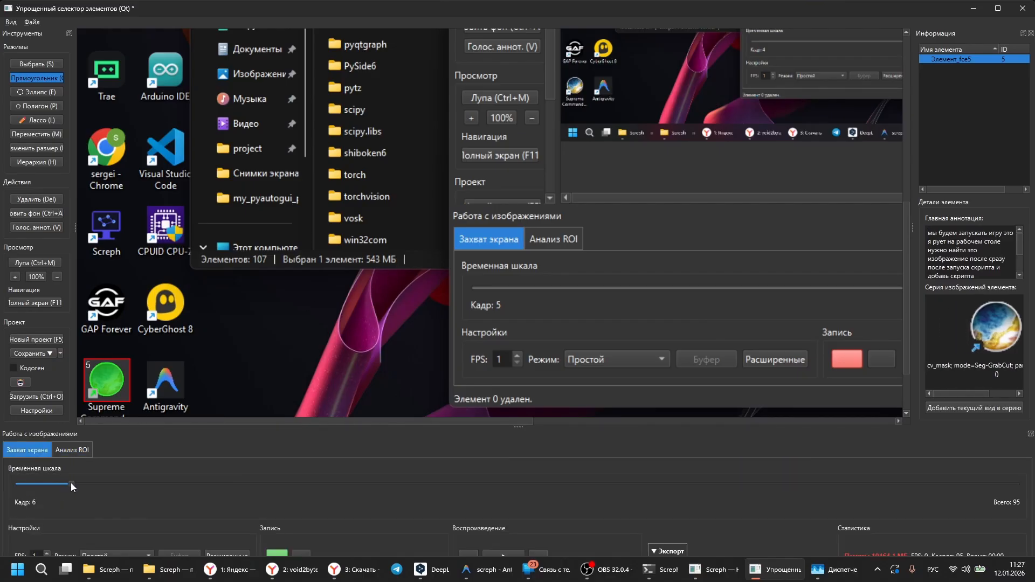
{"action": "left_click_drag", "start_coordinate": [70, 483], "coordinate": [326, 483]}
{"action": "left_click_drag", "start_coordinate": [571, 155], "coordinate": [609, 155]}
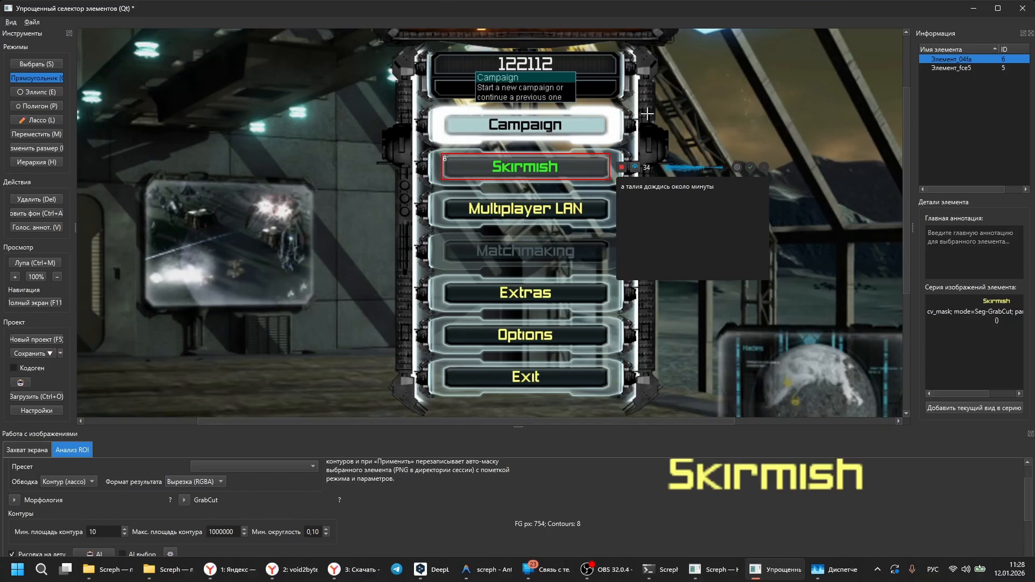
{"action": "left_click", "coordinate": [749, 169]}
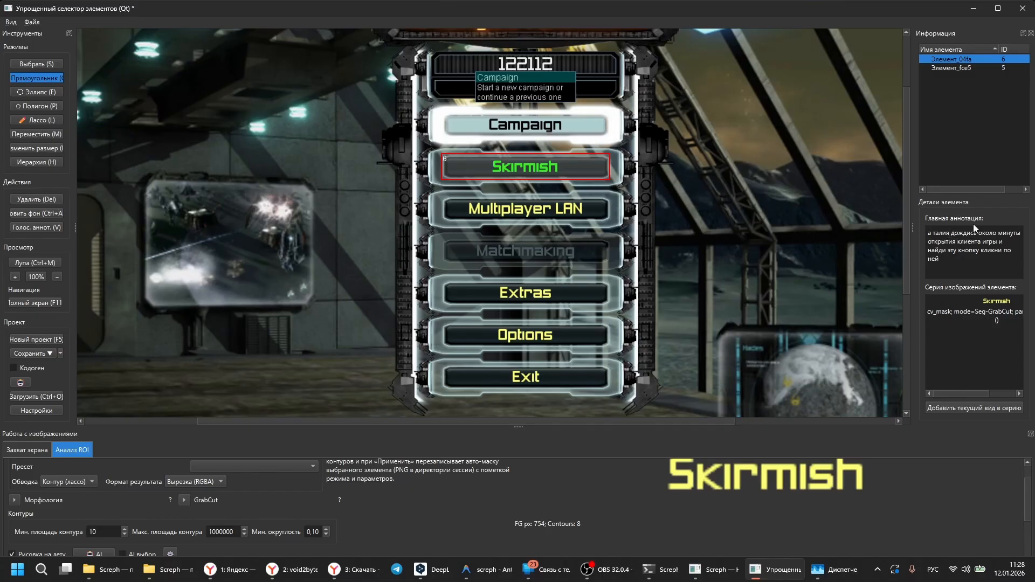
Step: Remove the misrecognized opening words "а талия" from the Skirmish button's annotation
{"action": "key", "text": "BackSpace"}
{"action": "key", "text": "BackSpace"}
{"action": "key", "text": "BackSpace"}
{"action": "key", "text": "BackSpace"}
{"action": "key", "text": "BackSpace"}
{"action": "key", "text": "BackSpace"}
{"action": "key", "text": "BackSpace"}
{"action": "key", "text": "BackSpace"}
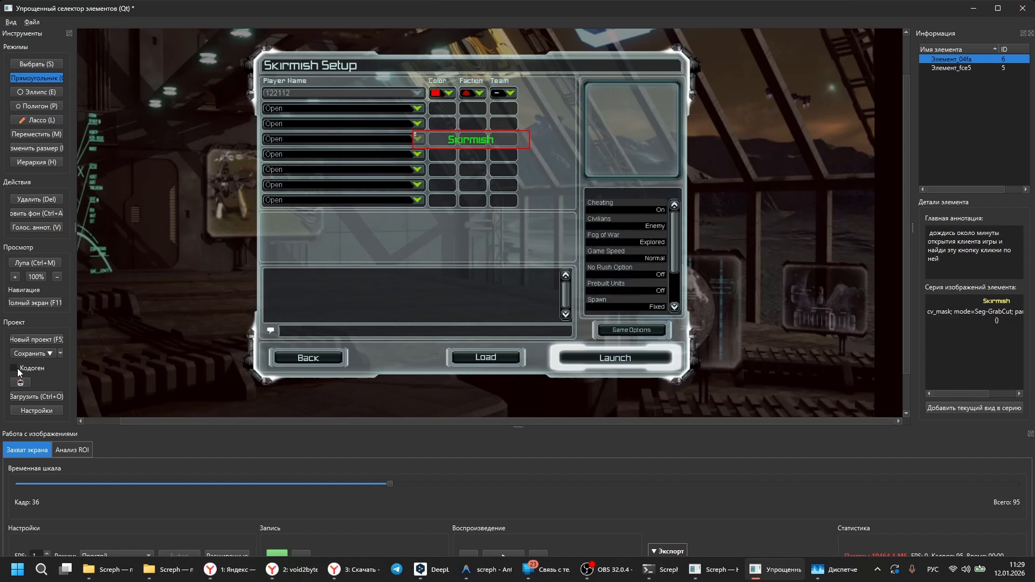
Step: Turn on code generation (Кодоген) and save the project with PyAutoGUI under the name my_pyautogui_project
{"action": "left_click", "coordinate": [14, 368]}
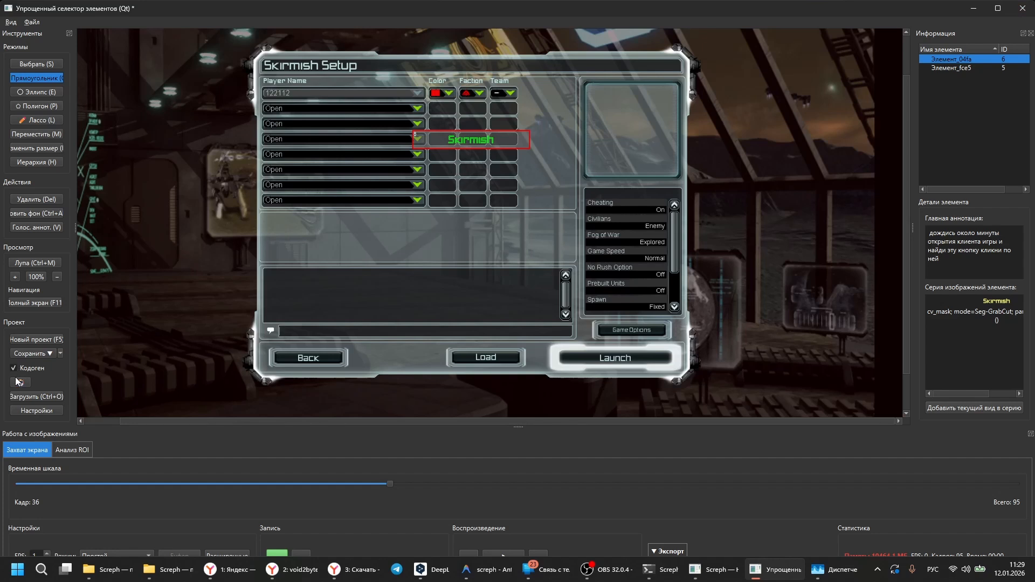
{"action": "left_click", "coordinate": [47, 351]}
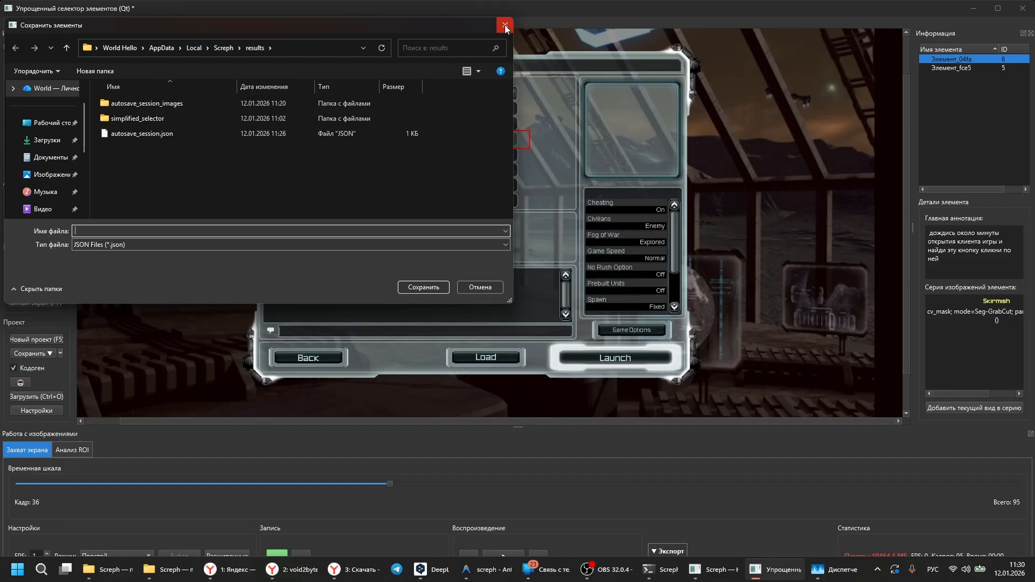
{"action": "left_click", "coordinate": [505, 26]}
{"action": "left_click", "coordinate": [60, 353]}
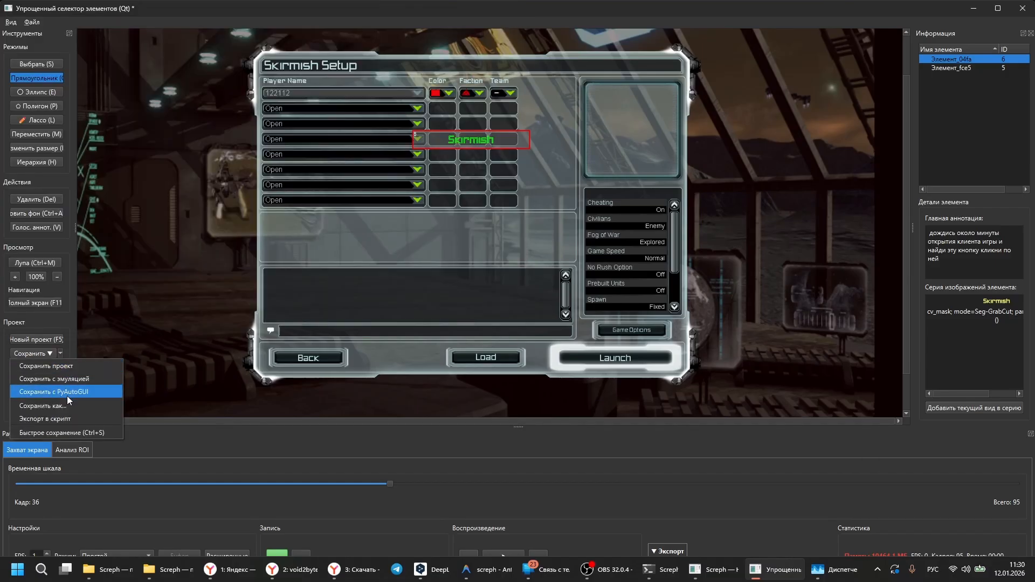
{"action": "left_click", "coordinate": [63, 392]}
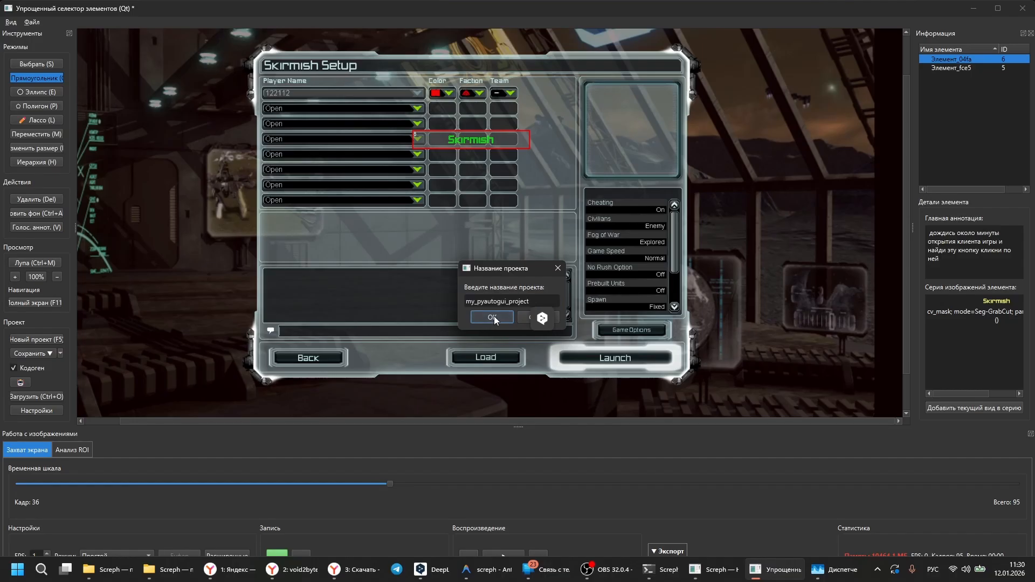
{"action": "left_click", "coordinate": [492, 317]}
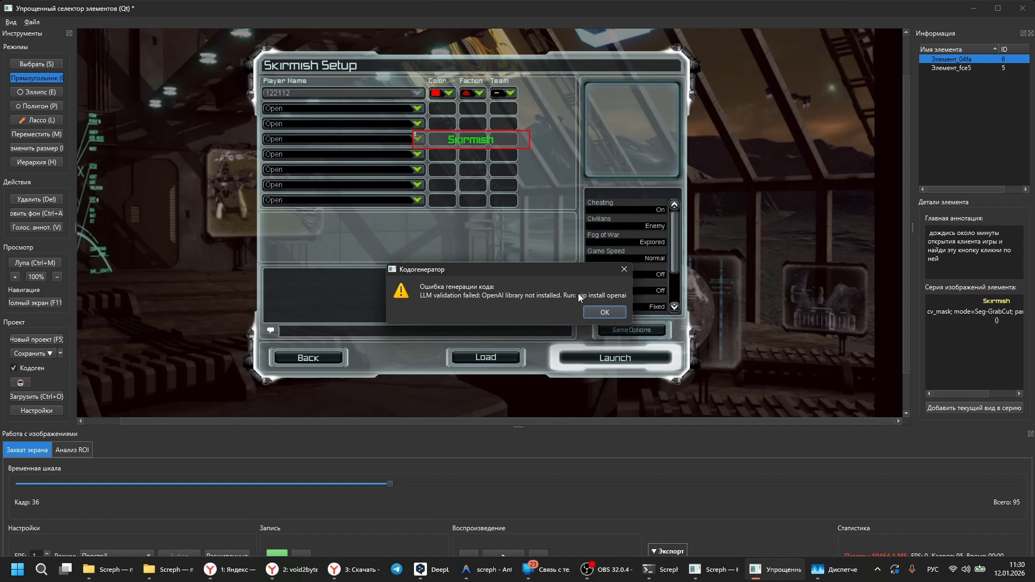
{"action": "left_click", "coordinate": [606, 311]}
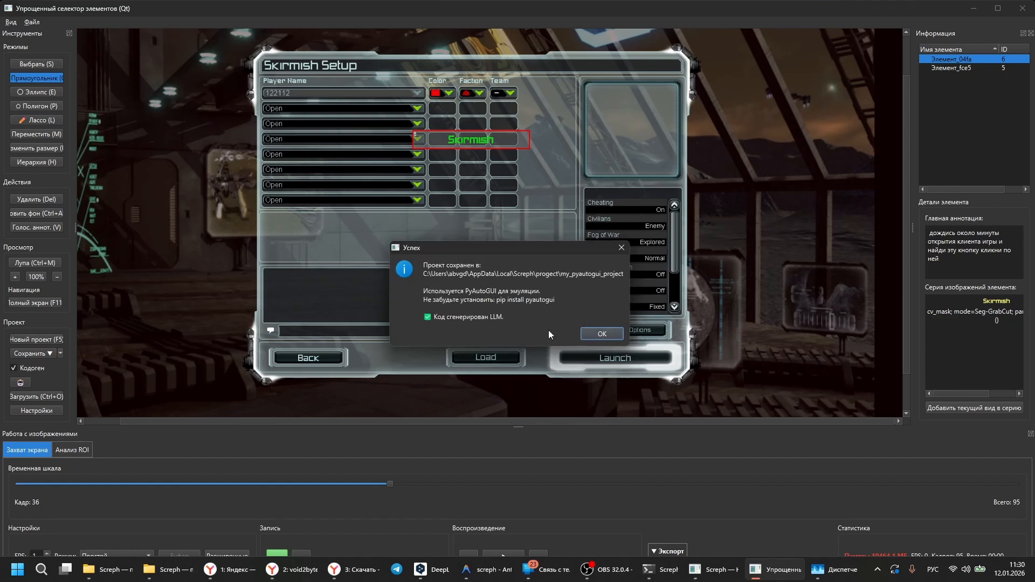
{"action": "left_click", "coordinate": [602, 333]}
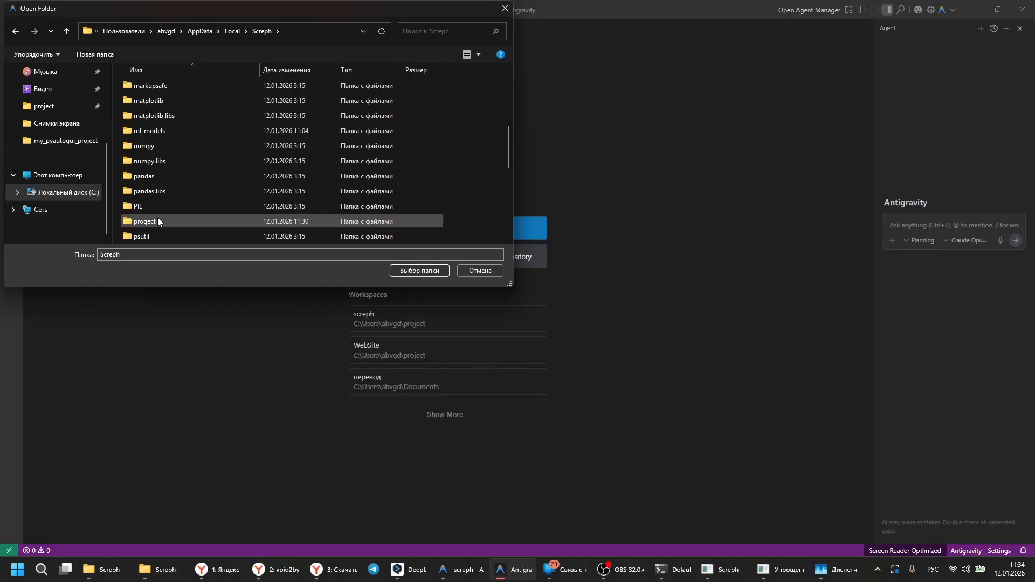
Step: In Antigravity, open the folder my_pyautogui_project from Screph\progect and widen the agent pane
{"action": "double_click", "coordinate": [159, 221]}
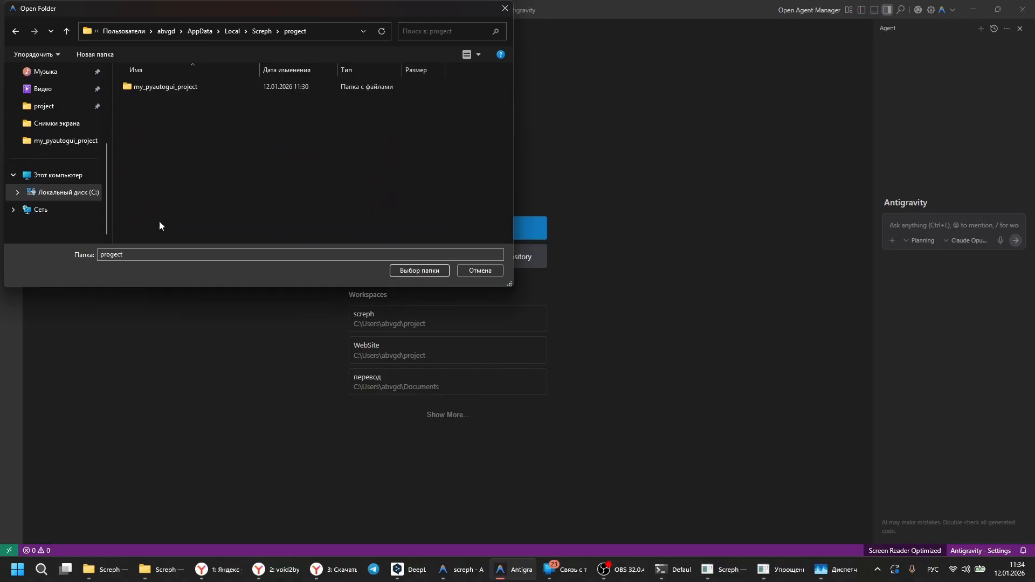
{"action": "double_click", "coordinate": [168, 87]}
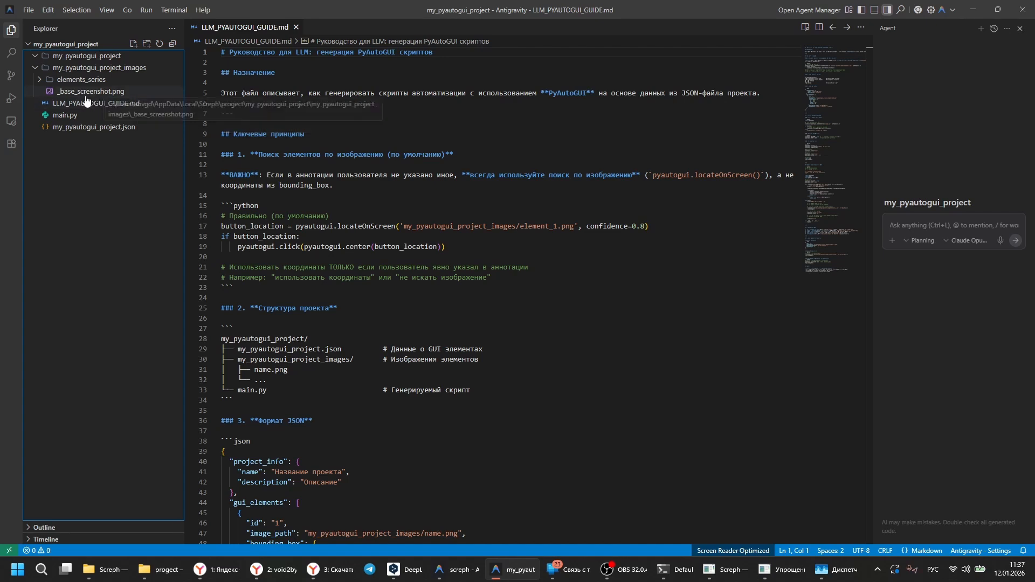
{"action": "left_click_drag", "start_coordinate": [873, 212], "coordinate": [821, 211]}
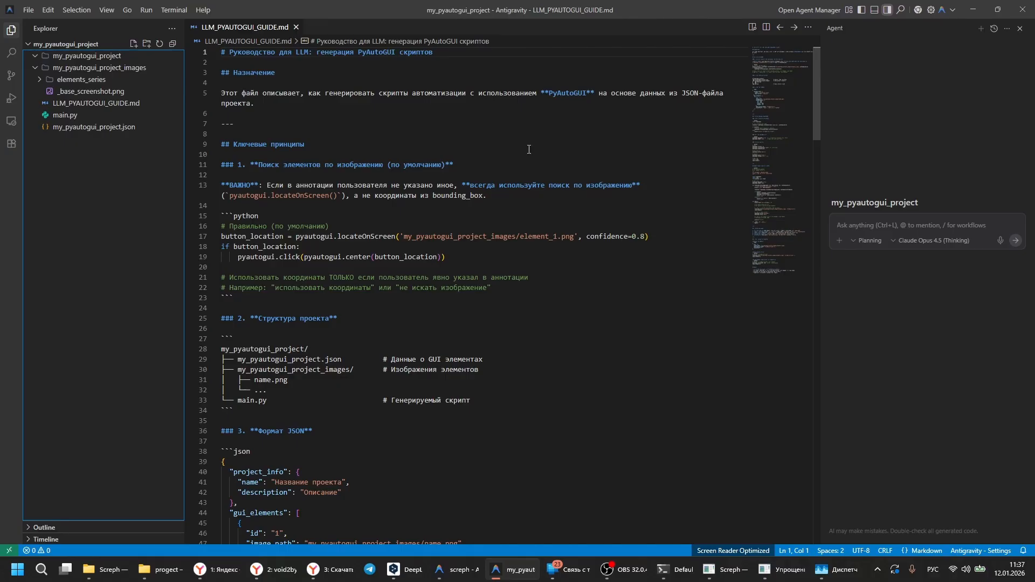
Step: Open main.py and send the agent the request "создай скрипт" with LLM_PYAUTOGUI_GUIDE.md attached as context
{"action": "left_click", "coordinate": [64, 115]}
{"action": "left_click_drag", "start_coordinate": [96, 103], "coordinate": [923, 522]}
{"action": "type", "text": "создай скрипт"}
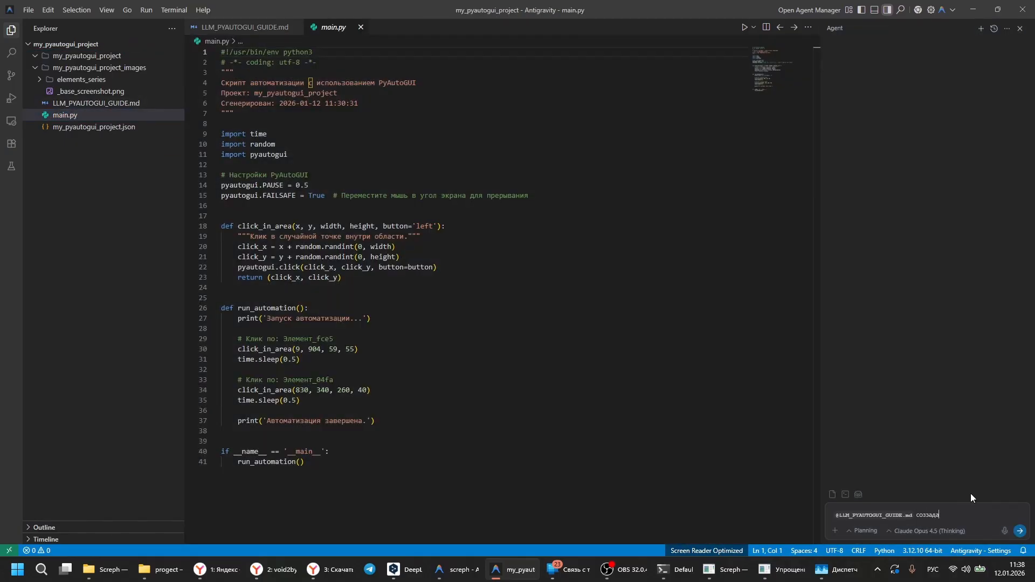
{"action": "key", "text": "Return"}
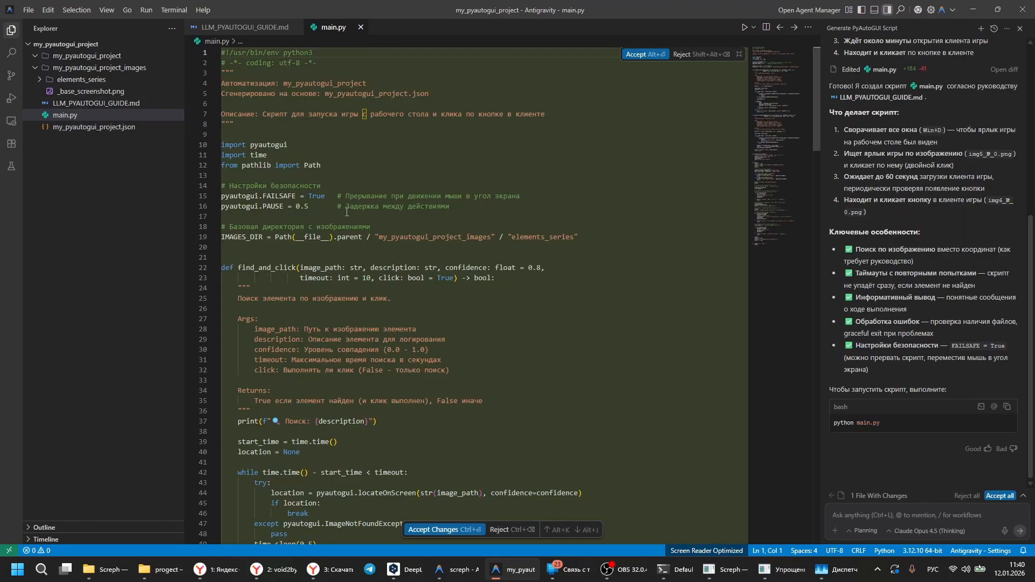
Step: Review the agent's generated code in main.py and run the file in the terminal
{"action": "scroll", "coordinate": [446, 198], "scroll_direction": "down", "scroll_amount": 20}
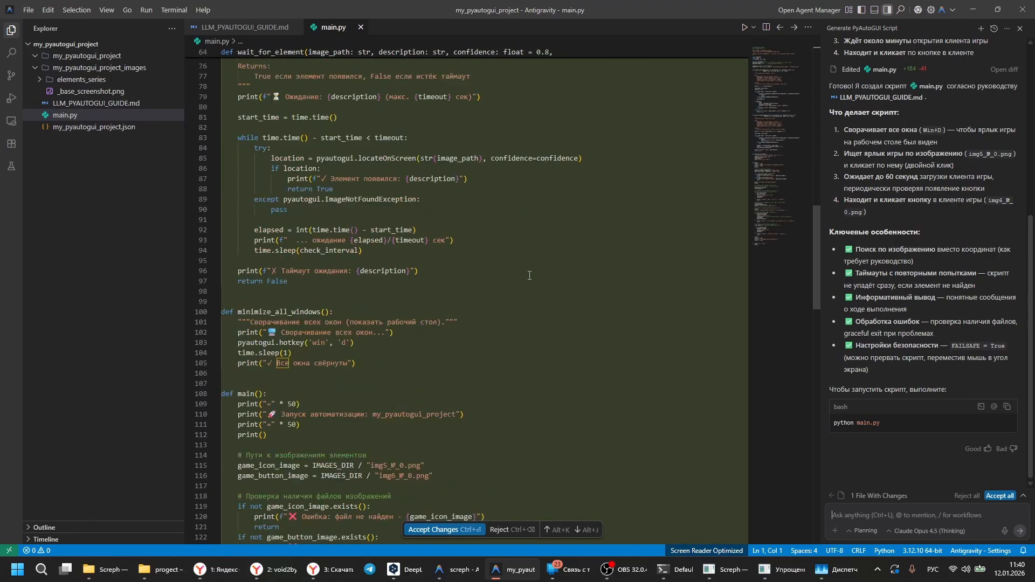
{"action": "scroll", "coordinate": [522, 283], "scroll_direction": "down", "scroll_amount": 20}
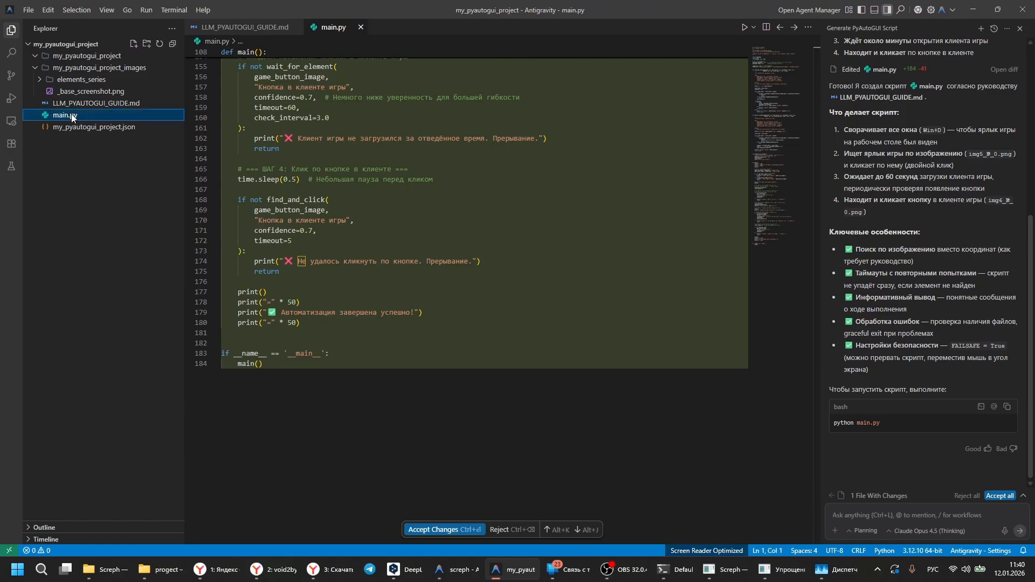
{"action": "right_click", "coordinate": [72, 114]}
{"action": "left_click", "coordinate": [146, 398]}
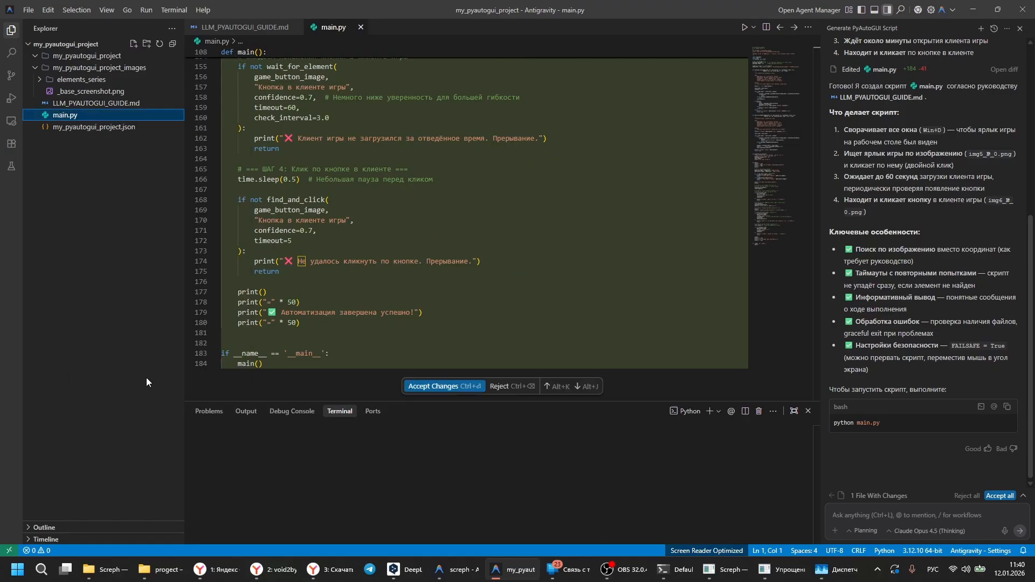
{"action": "left_click_drag", "start_coordinate": [377, 476], "coordinate": [195, 429]}
{"action": "key", "text": "ctrl+c"}
{"action": "left_click", "coordinate": [906, 515]}
{"action": "key", "text": "ctrl+v"}
{"action": "left_click_drag", "start_coordinate": [927, 515], "coordinate": [824, 392]}
{"action": "key", "text": "BackSpace"}
{"action": "left_click", "coordinate": [731, 411]}
{"action": "key", "text": "Return"}
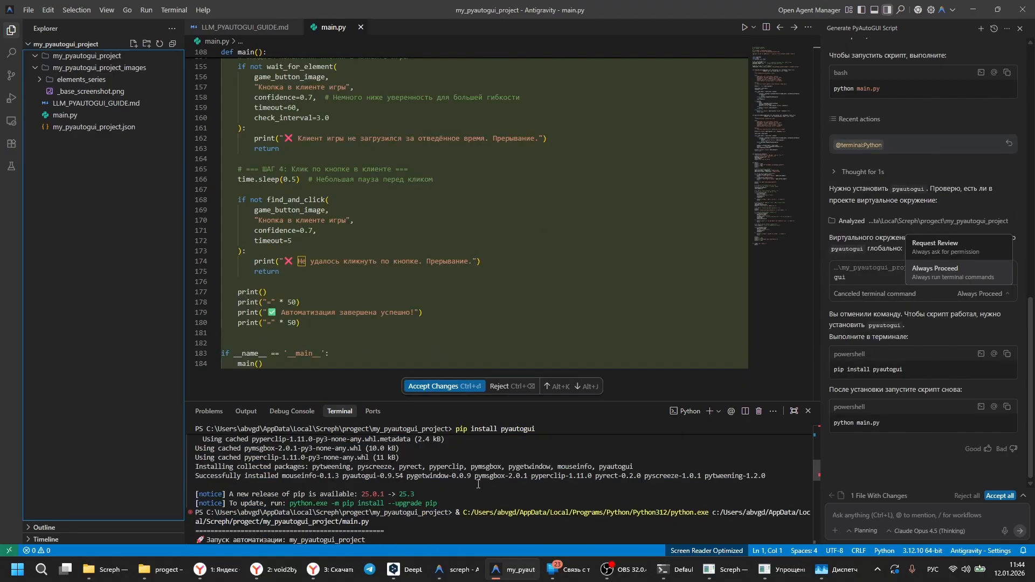
{"action": "left_click", "coordinate": [968, 329]}
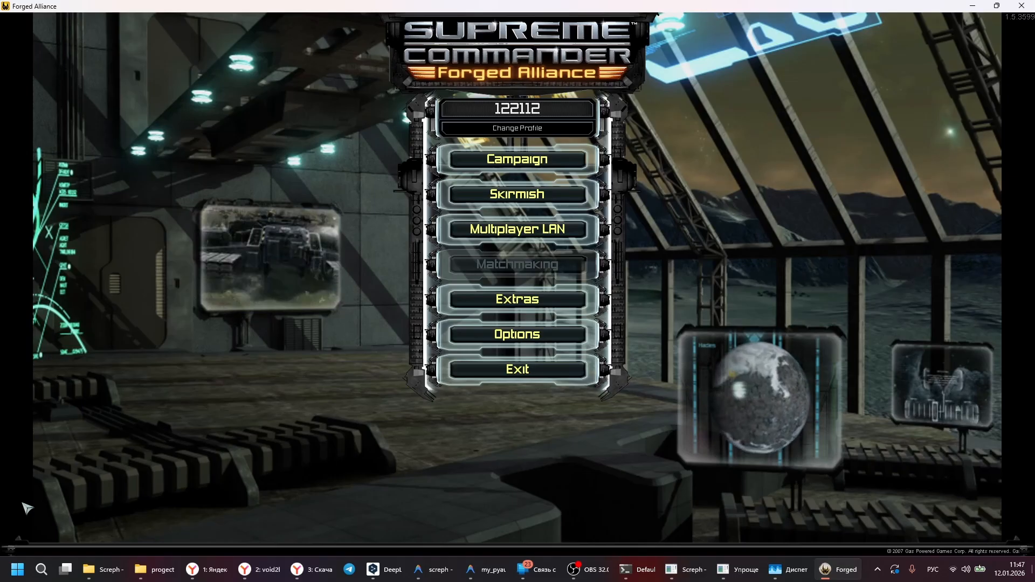
Step: Open the Skirmish setup from the Forged Alliance main menu, and close the game with confirmation
{"action": "left_click", "coordinate": [521, 198]}
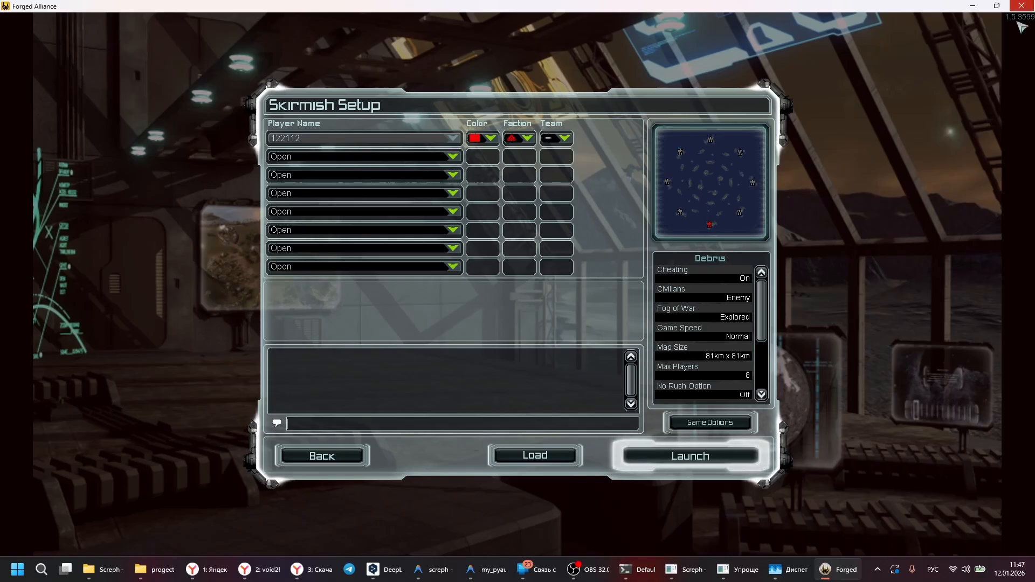
{"action": "left_click", "coordinate": [1027, 5]}
{"action": "left_click", "coordinate": [462, 311]}
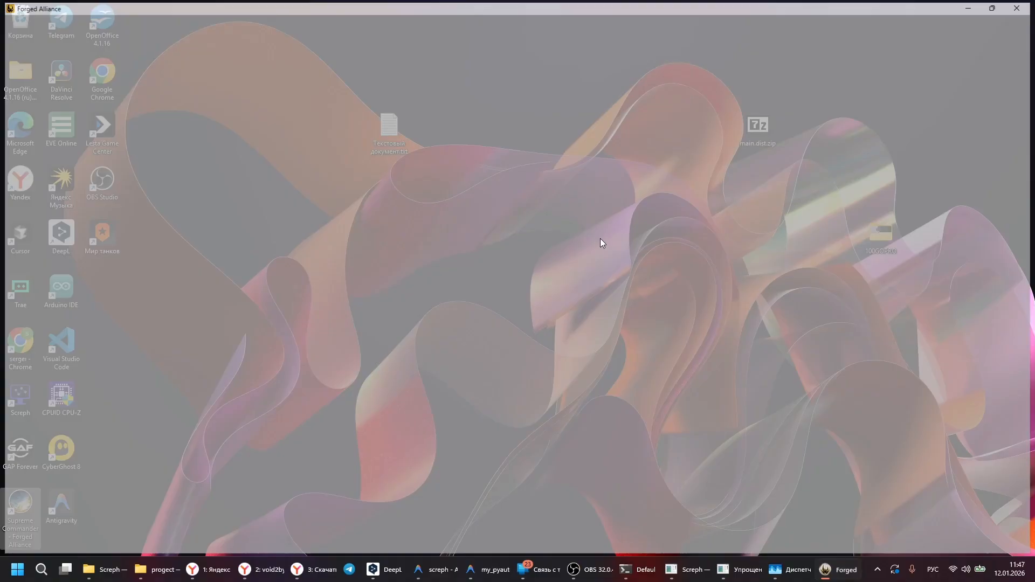